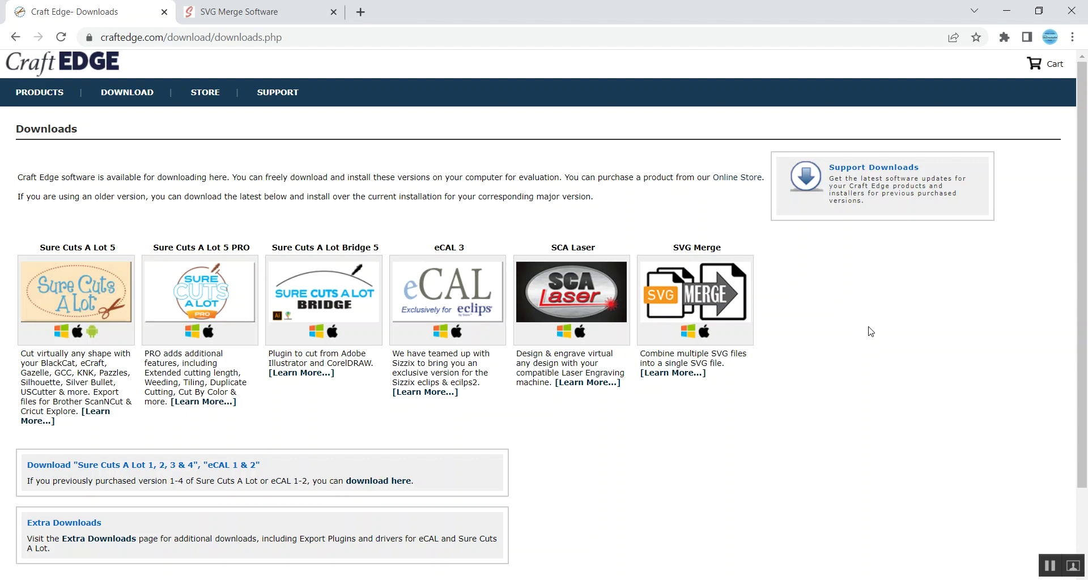
- Open the SVG Merge Download dialog with its Windows 64/32-bit and Mac installers
{"action": "left_click", "coordinate": [681, 321]}
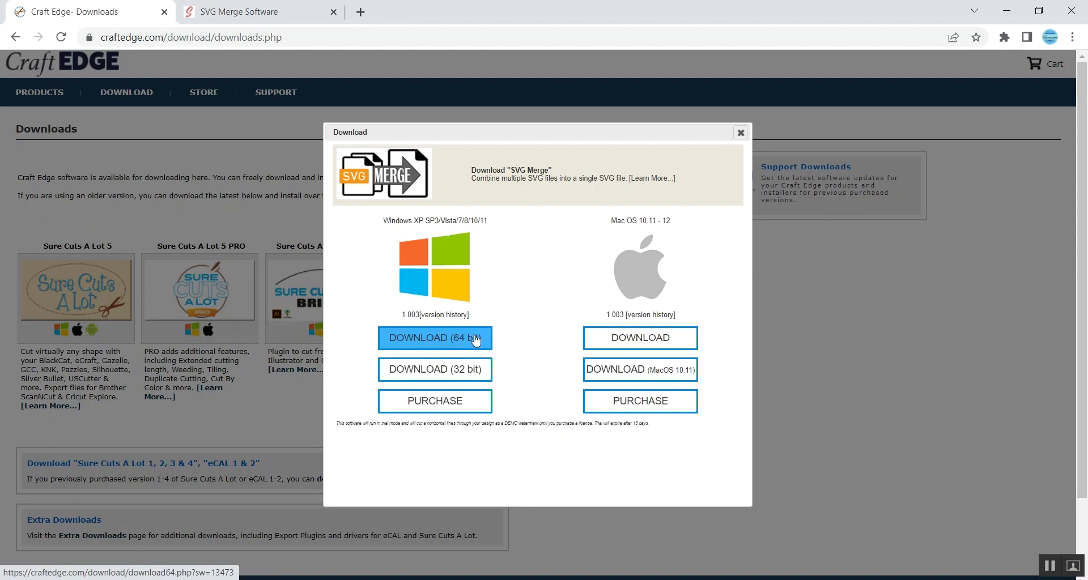
- Download the 64-bit Windows installer, run it, and accept the license agreement
{"action": "left_click", "coordinate": [475, 339]}
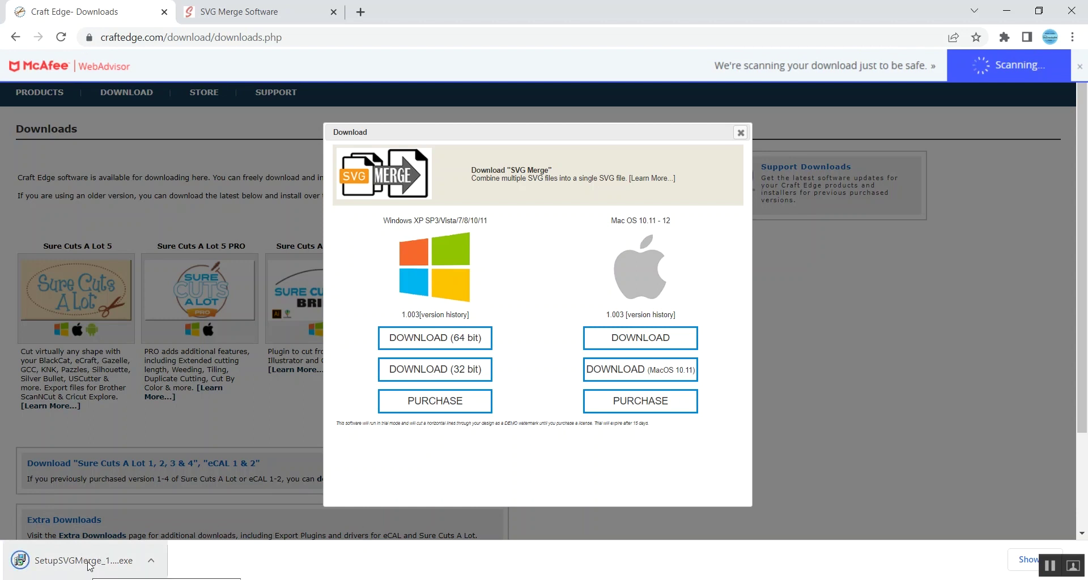
{"action": "left_click", "coordinate": [89, 561]}
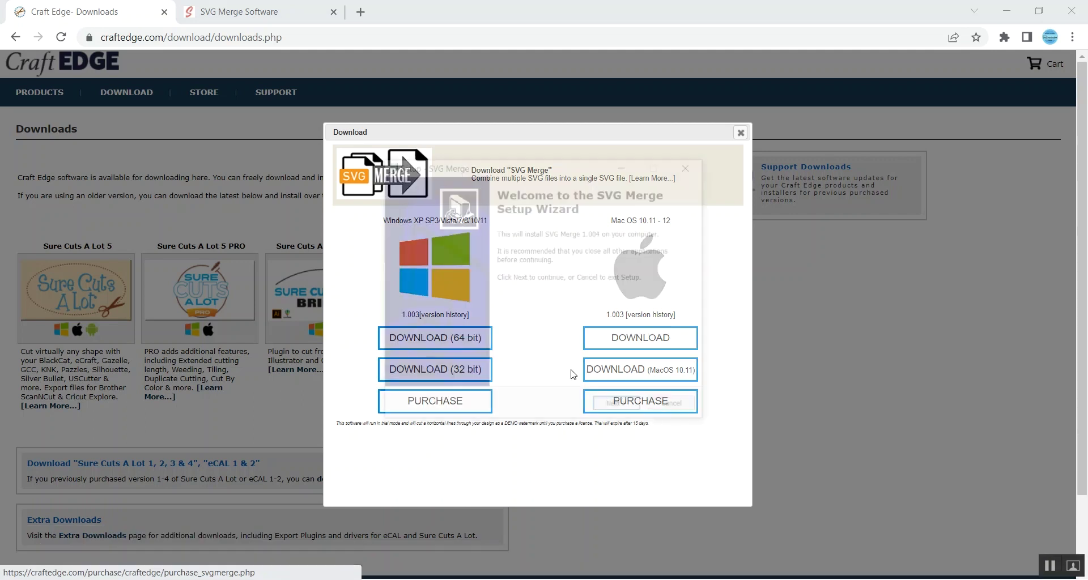
{"action": "left_click", "coordinate": [618, 409]}
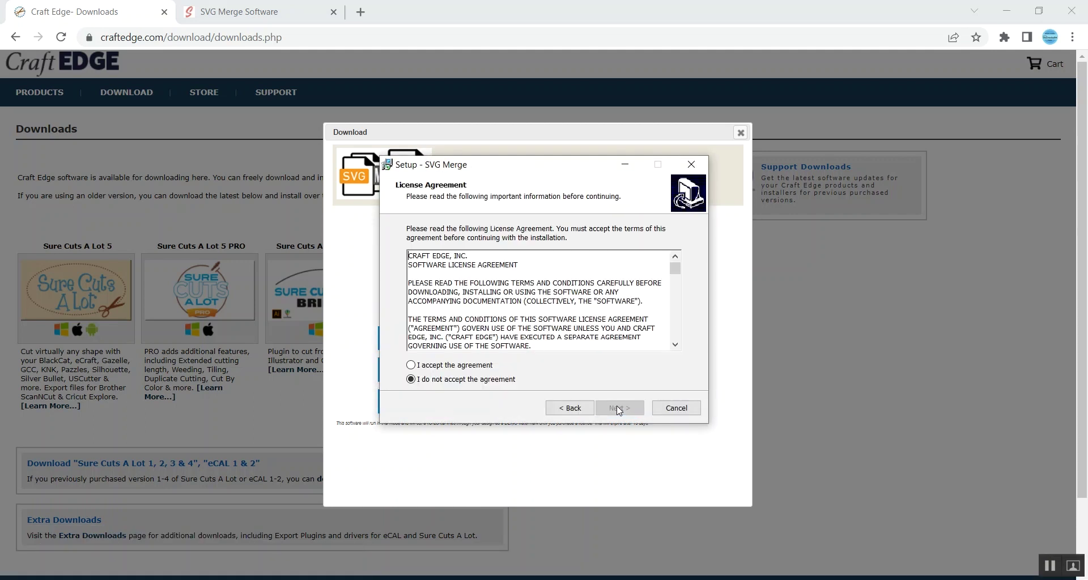
{"action": "left_click", "coordinate": [459, 368]}
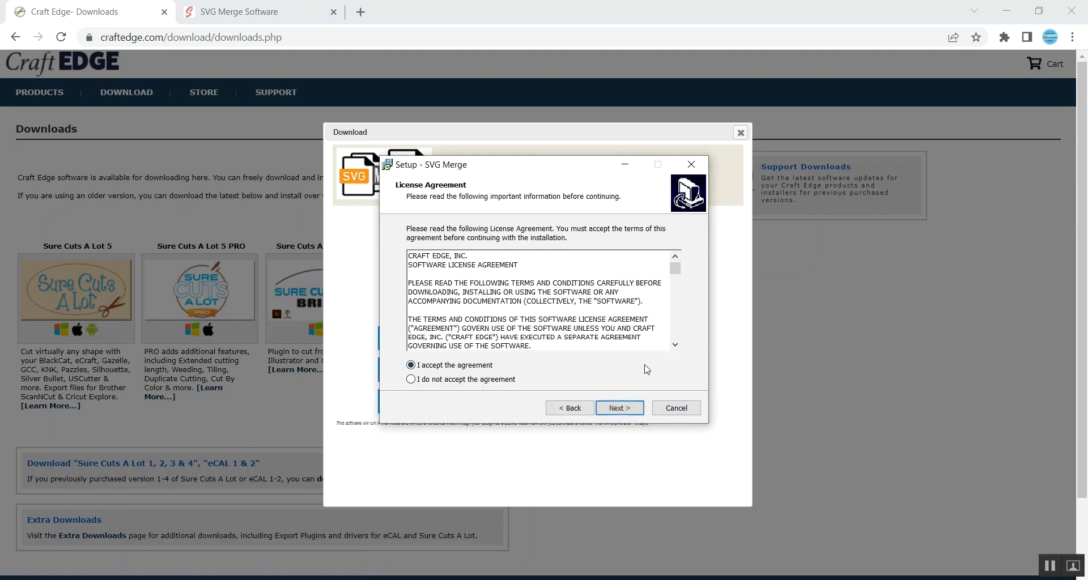
{"action": "left_click", "coordinate": [619, 408]}
- Install SVG Merge to the default folder and launch it when setup finishes
{"action": "left_click", "coordinate": [626, 412]}
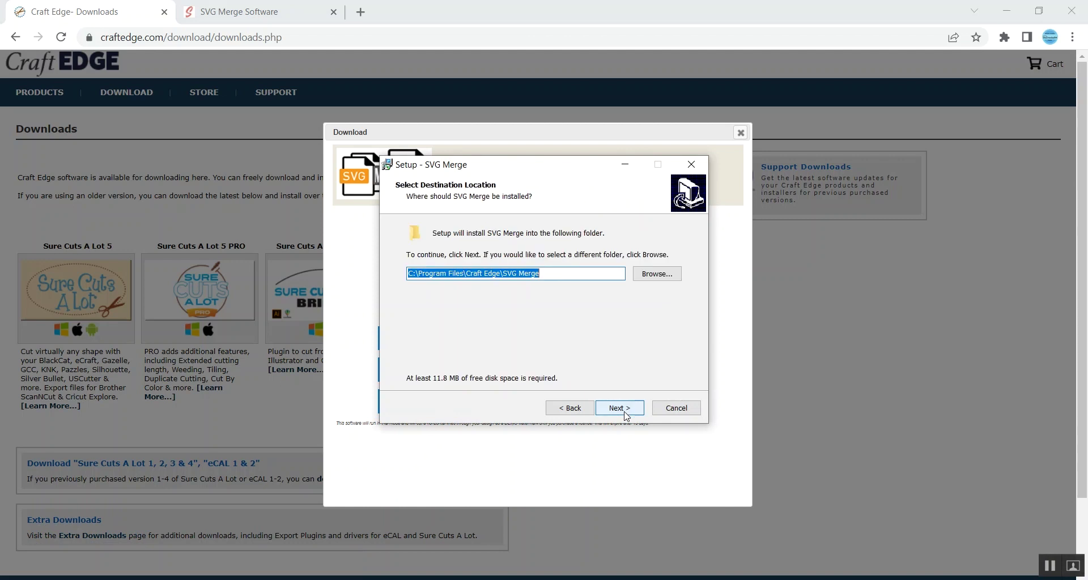
{"action": "left_click", "coordinate": [620, 409]}
{"action": "left_click", "coordinate": [620, 408]}
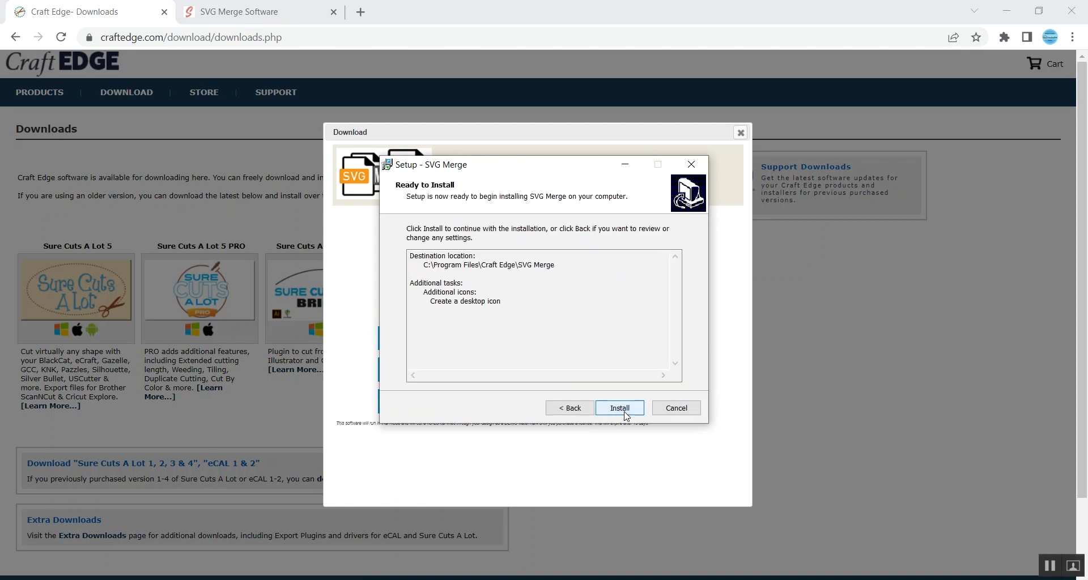
{"action": "left_click", "coordinate": [626, 412]}
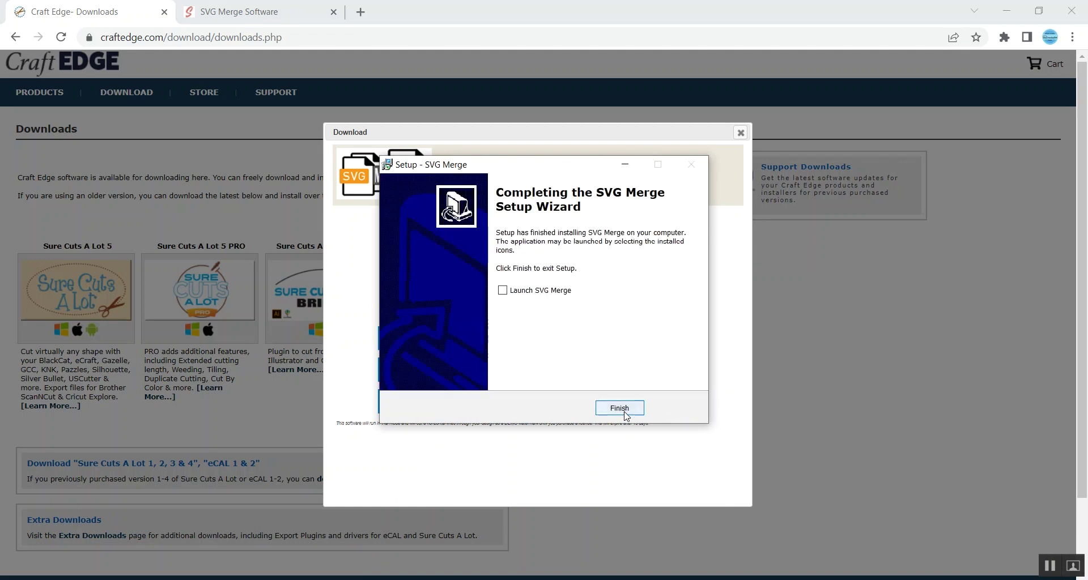
{"action": "left_click", "coordinate": [558, 300]}
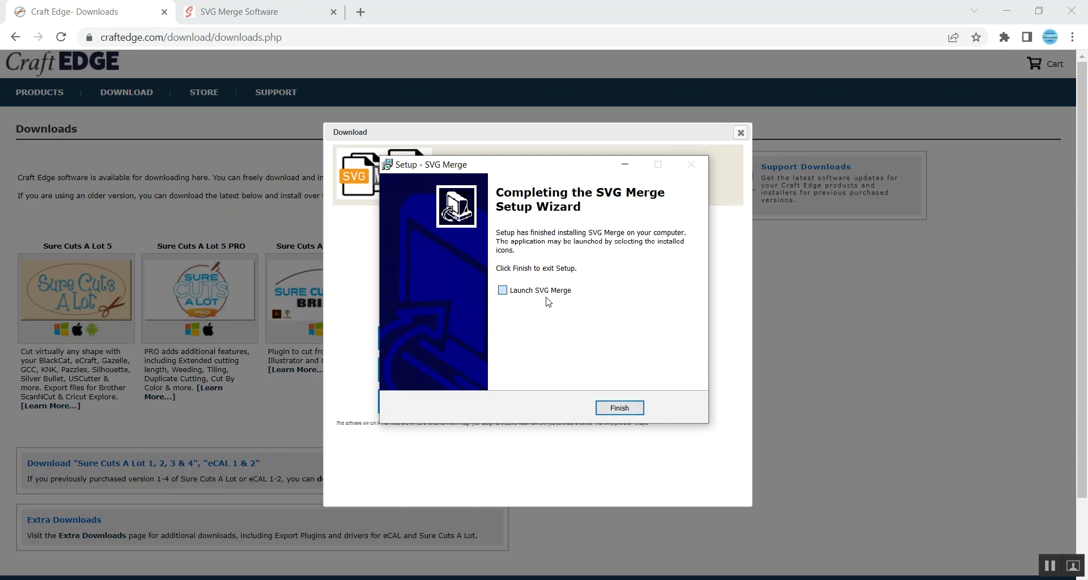
{"action": "left_click", "coordinate": [617, 405]}
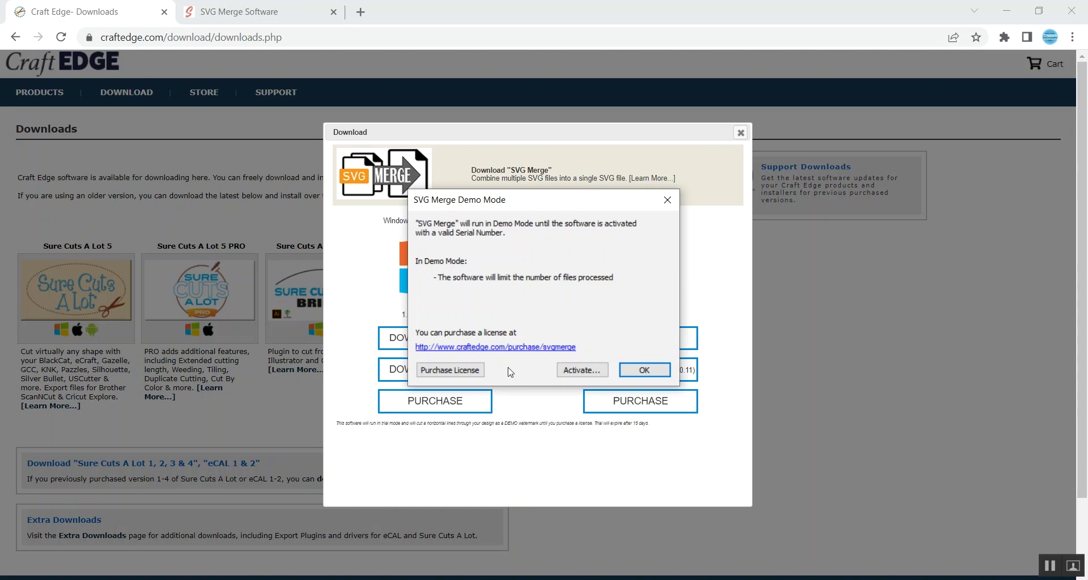
{"action": "left_click", "coordinate": [593, 372]}
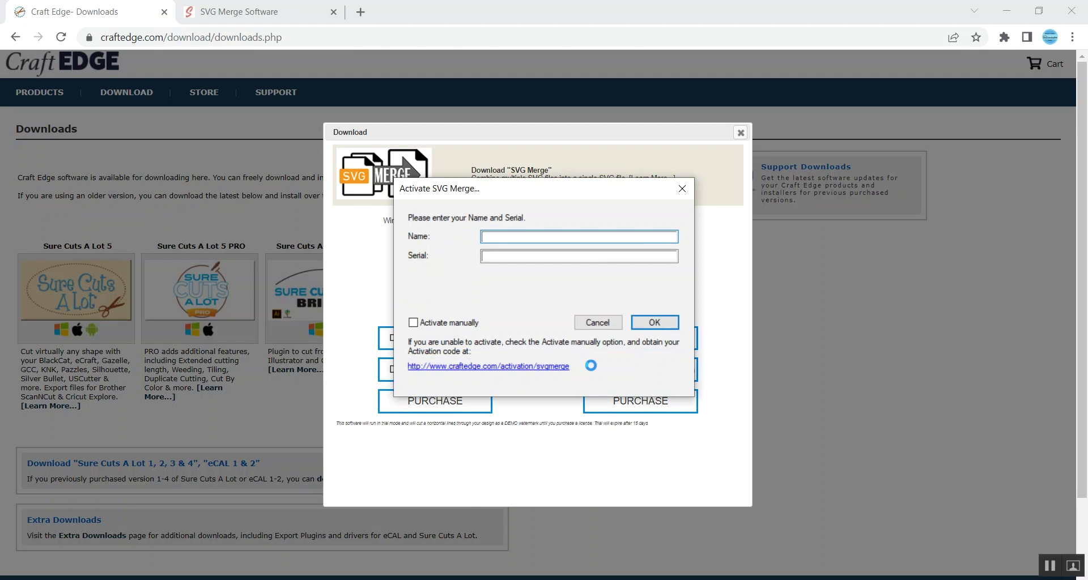
{"action": "key", "text": "Tab"}
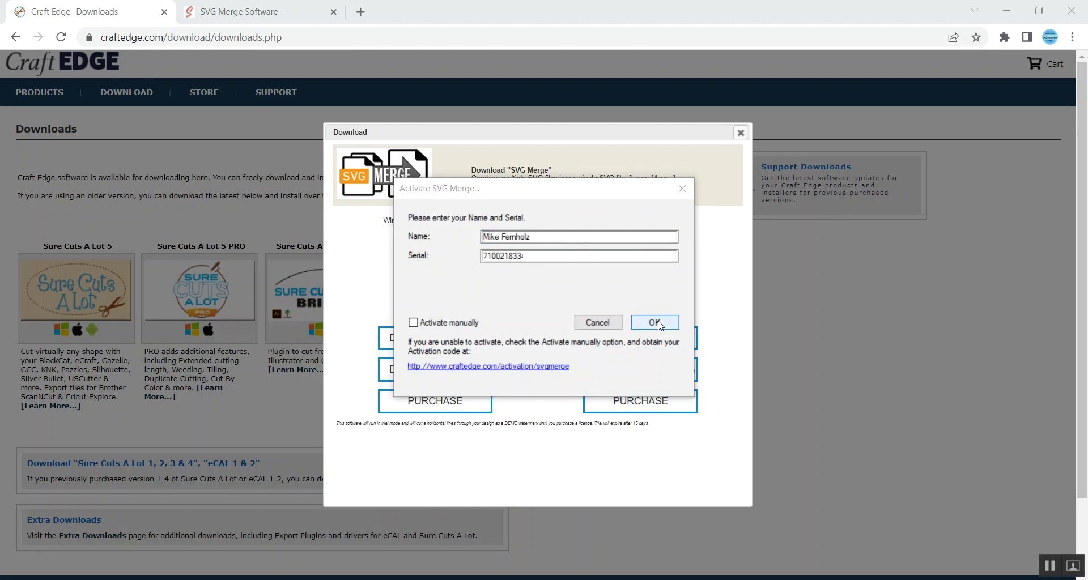
{"action": "left_click", "coordinate": [659, 323]}
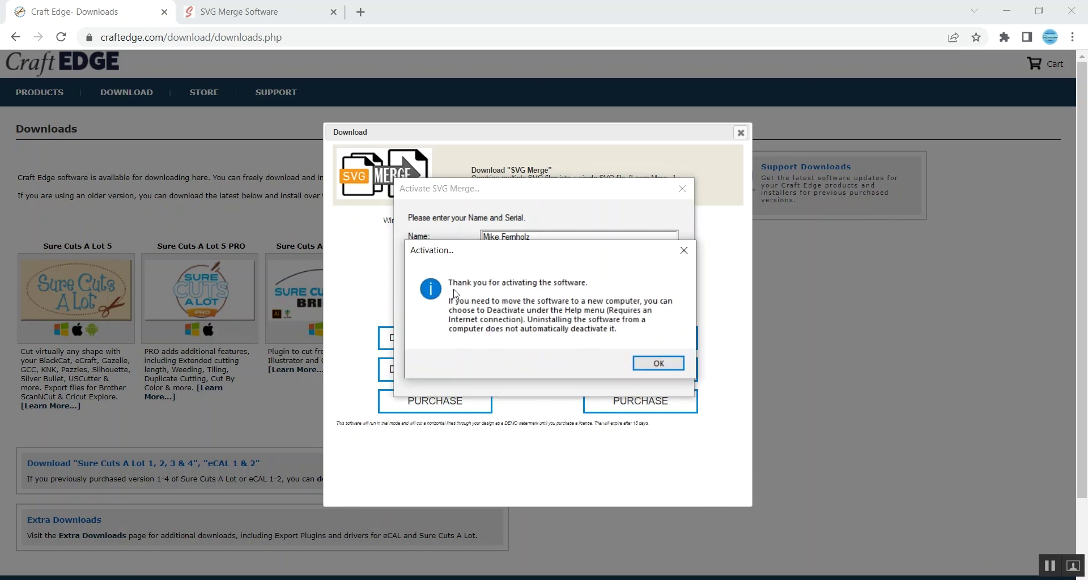
{"action": "left_click", "coordinate": [657, 363]}
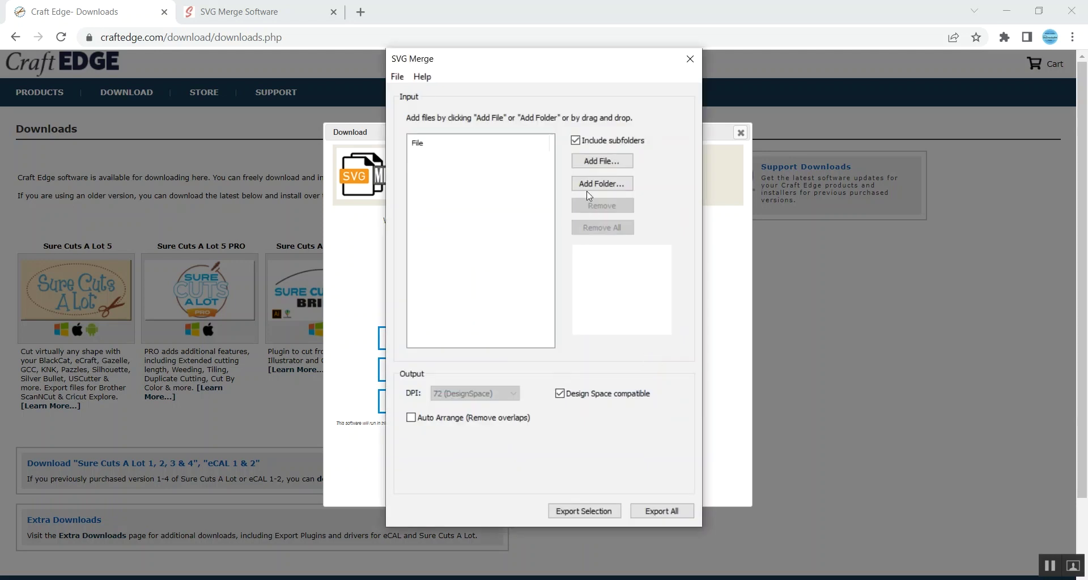
- Minimize Chrome to reveal the desktop bundle zip and recentre the SVG Merge window
{"action": "mouse_move", "coordinate": [550, 57]}
{"action": "left_mouse_down"}
{"action": "mouse_move", "coordinate": [893, 77]}
{"action": "mouse_move", "coordinate": [916, 97]}
{"action": "left_mouse_up"}
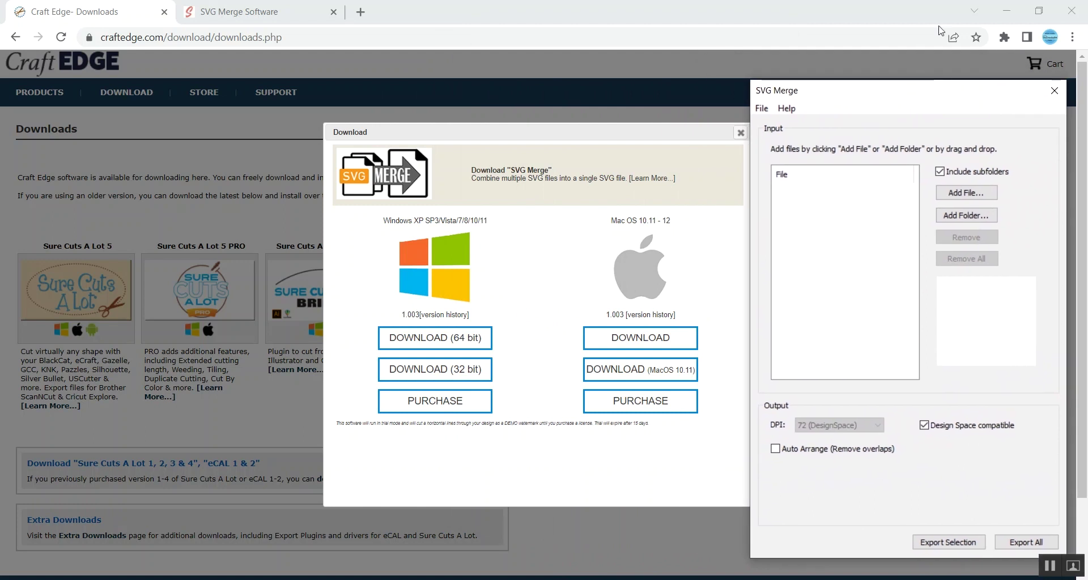
{"action": "left_click", "coordinate": [1007, 12]}
{"action": "left_click", "coordinate": [172, 228]}
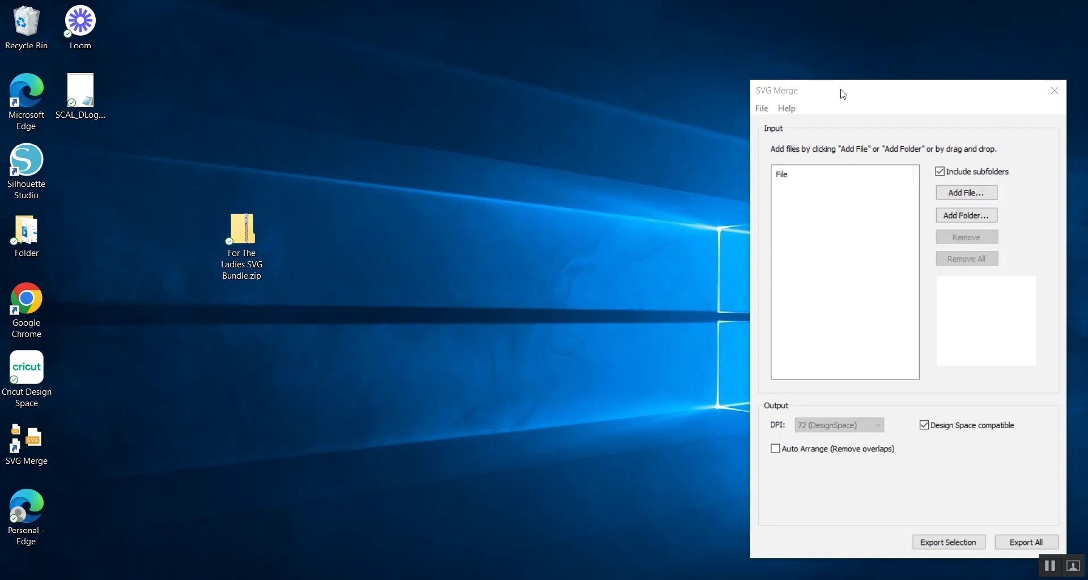
{"action": "mouse_move", "coordinate": [844, 92]}
{"action": "left_mouse_down"}
{"action": "mouse_move", "coordinate": [758, 101]}
{"action": "mouse_move", "coordinate": [752, 66]}
{"action": "left_mouse_up"}
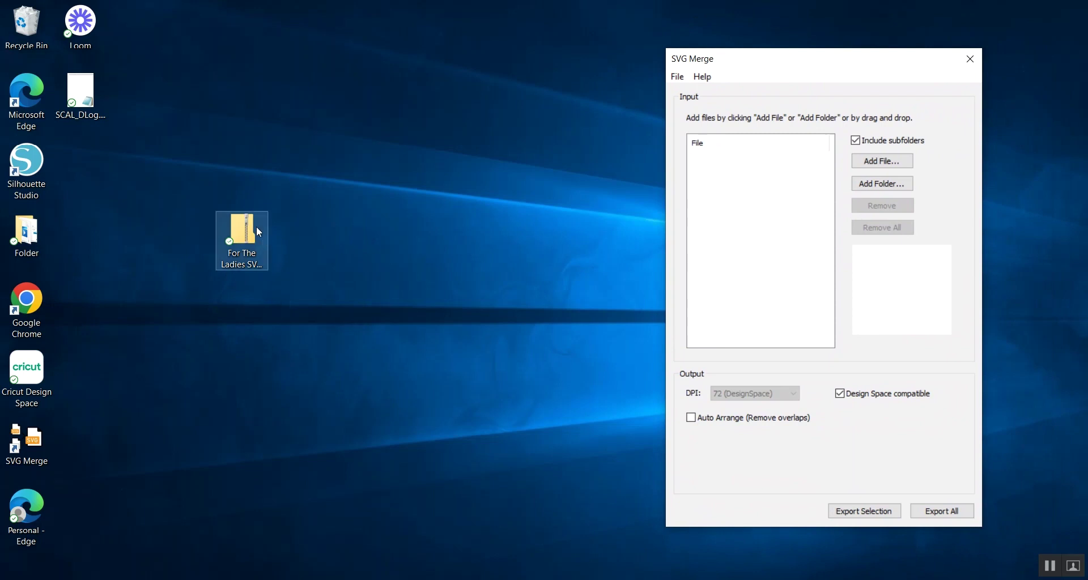
- Extract the SVG bundle zip with Extract All and place the new folder beside it
{"action": "left_click", "coordinate": [250, 242]}
{"action": "right_click", "coordinate": [239, 227]}
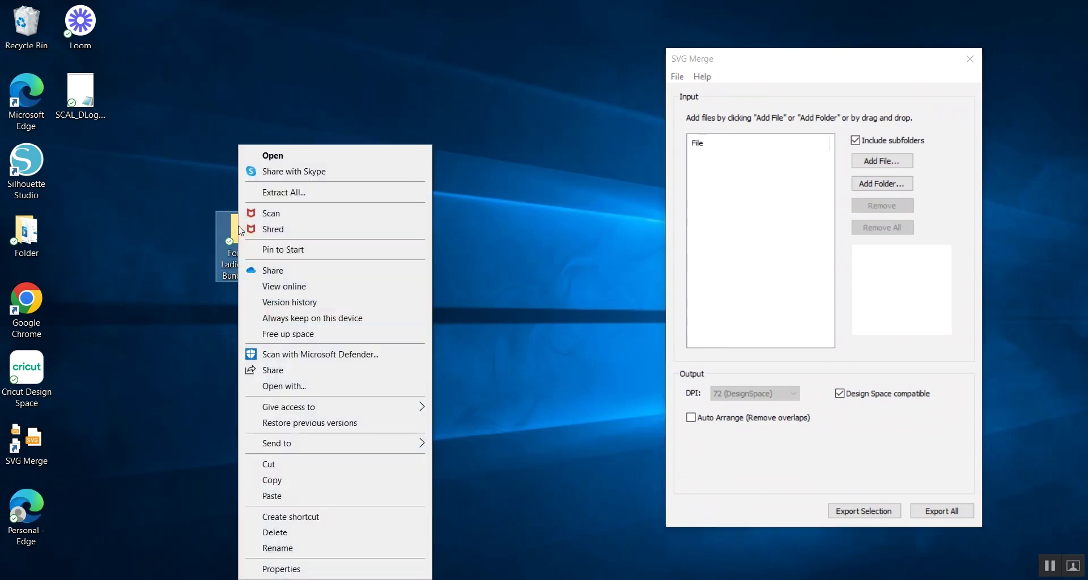
{"action": "left_click", "coordinate": [300, 192]}
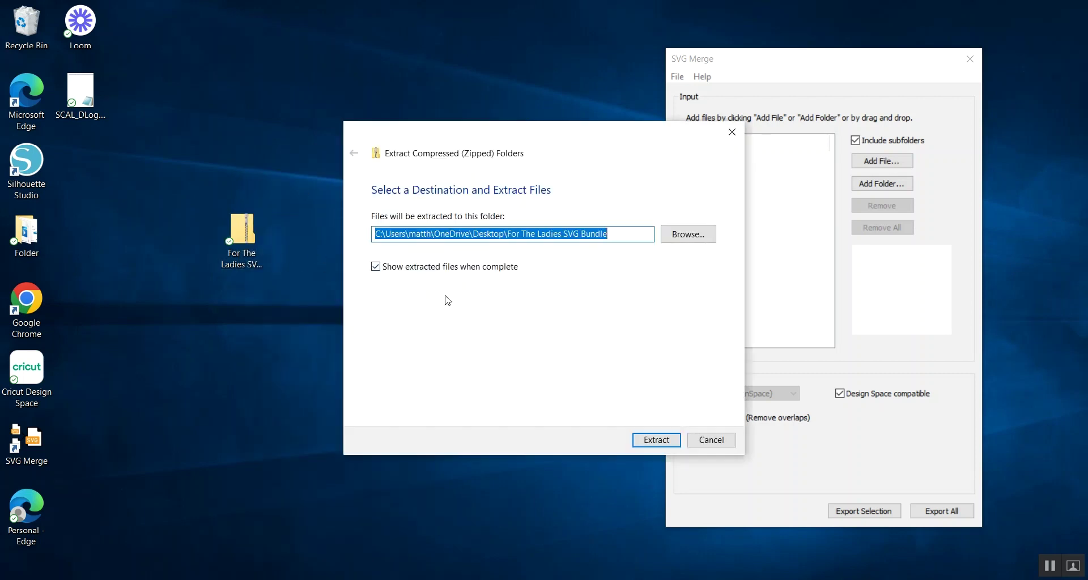
{"action": "left_click", "coordinate": [659, 441]}
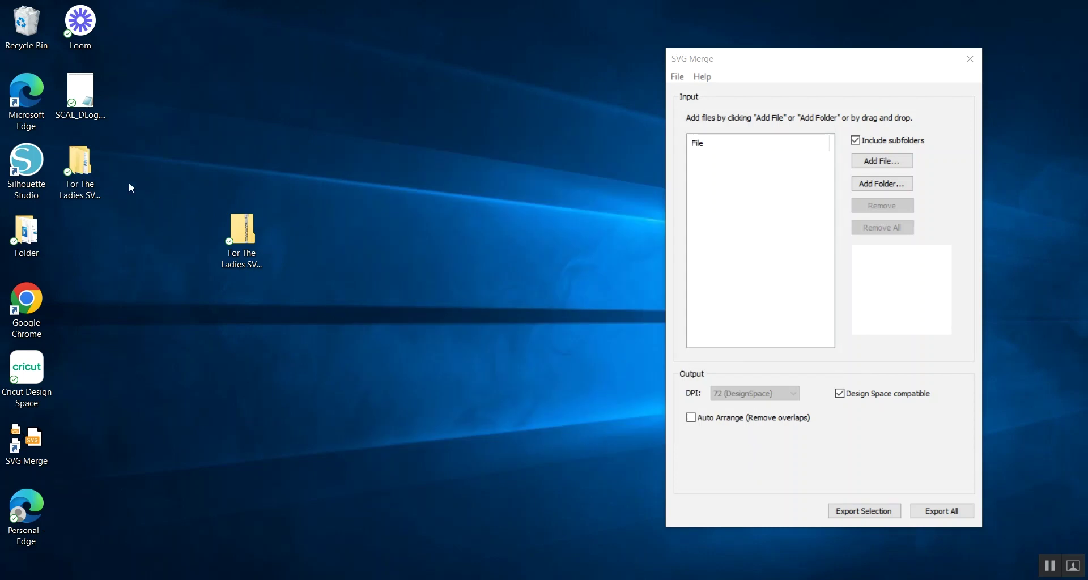
{"action": "left_click_drag", "start_coordinate": [83, 155], "coordinate": [396, 243]}
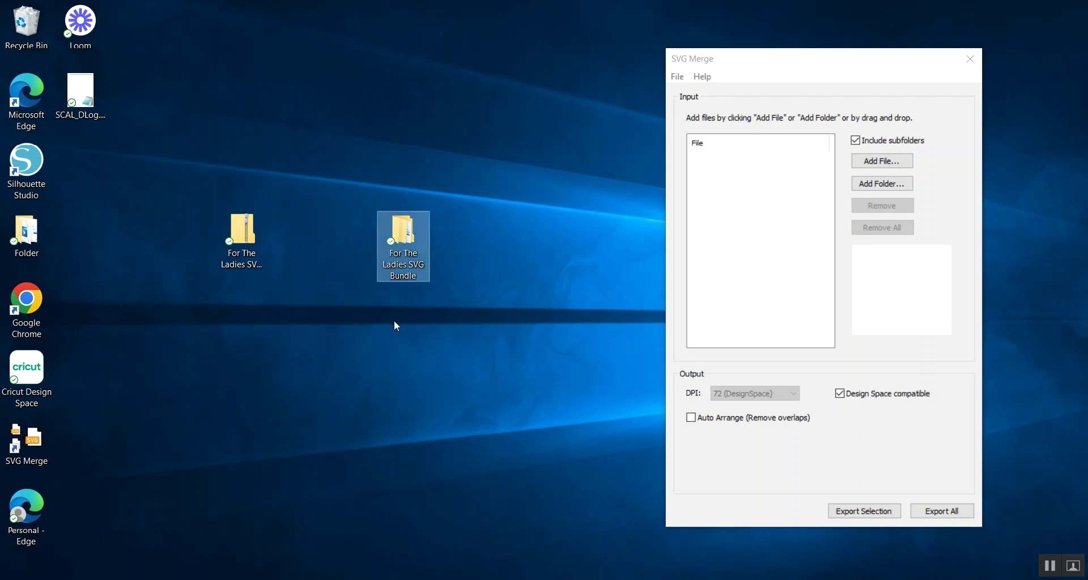
{"action": "mouse_move", "coordinate": [404, 246]}
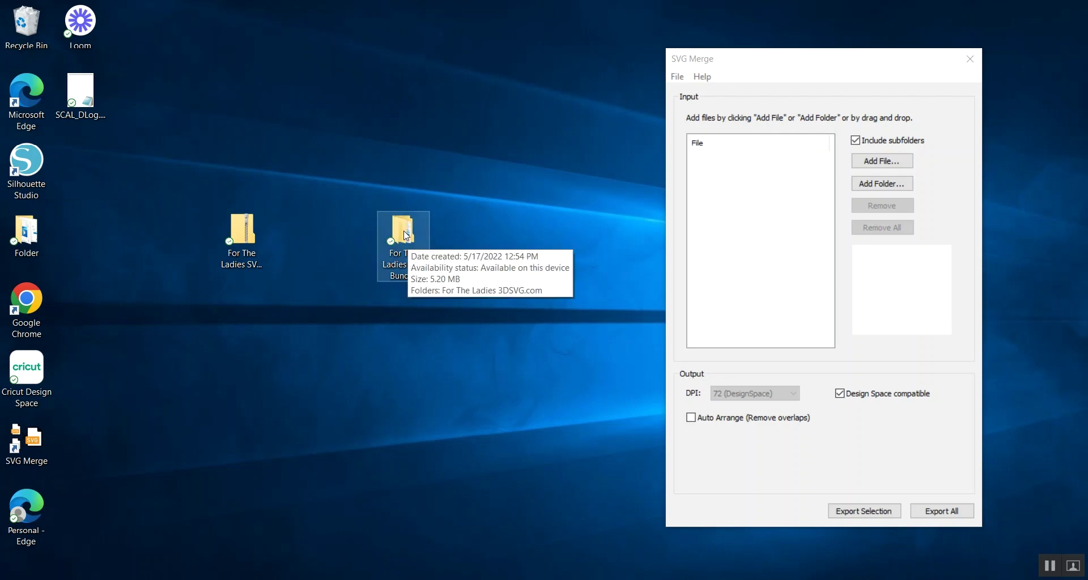
- Add the six Darling Dress Greeting Card SVGs to the SVG Merge input list
{"action": "double_click", "coordinate": [409, 232]}
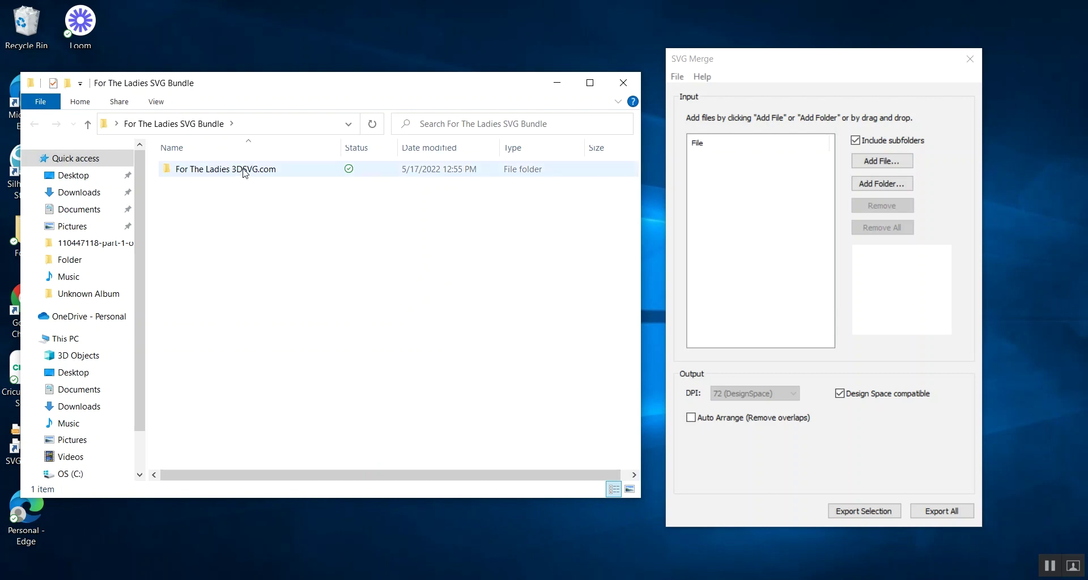
{"action": "double_click", "coordinate": [209, 170]}
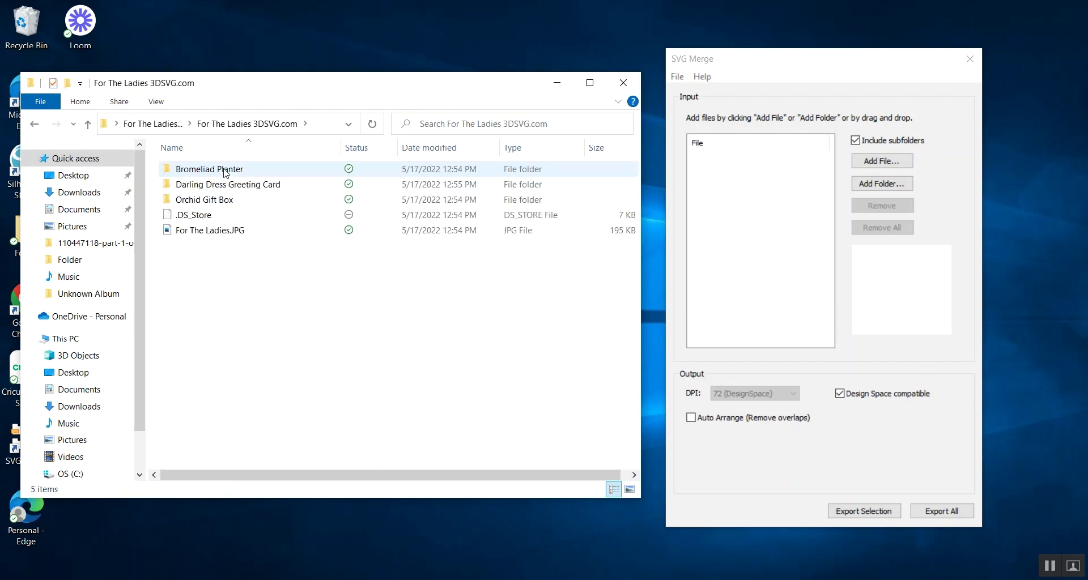
{"action": "double_click", "coordinate": [248, 186]}
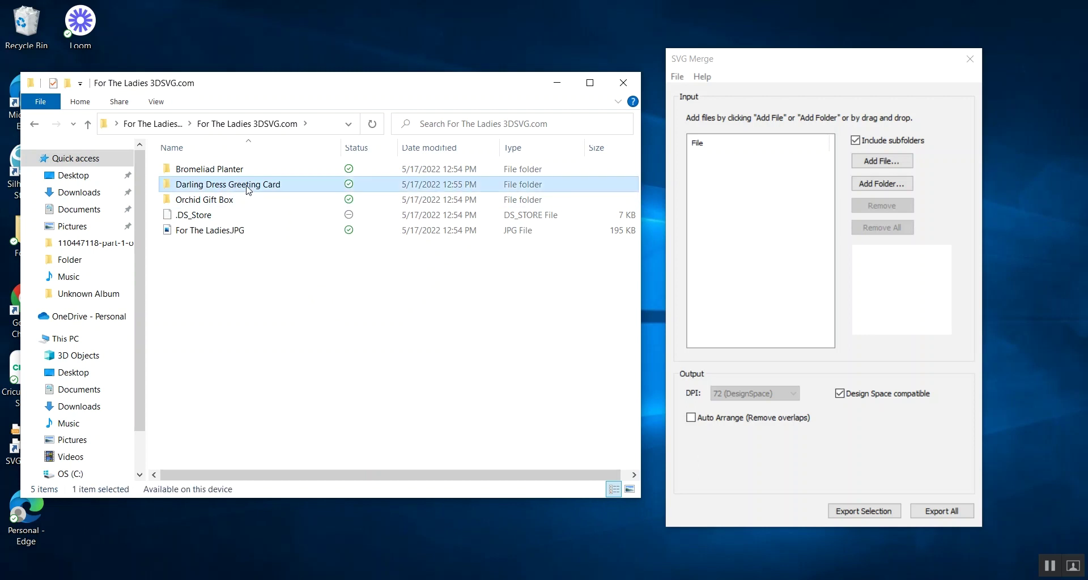
{"action": "double_click", "coordinate": [183, 170]}
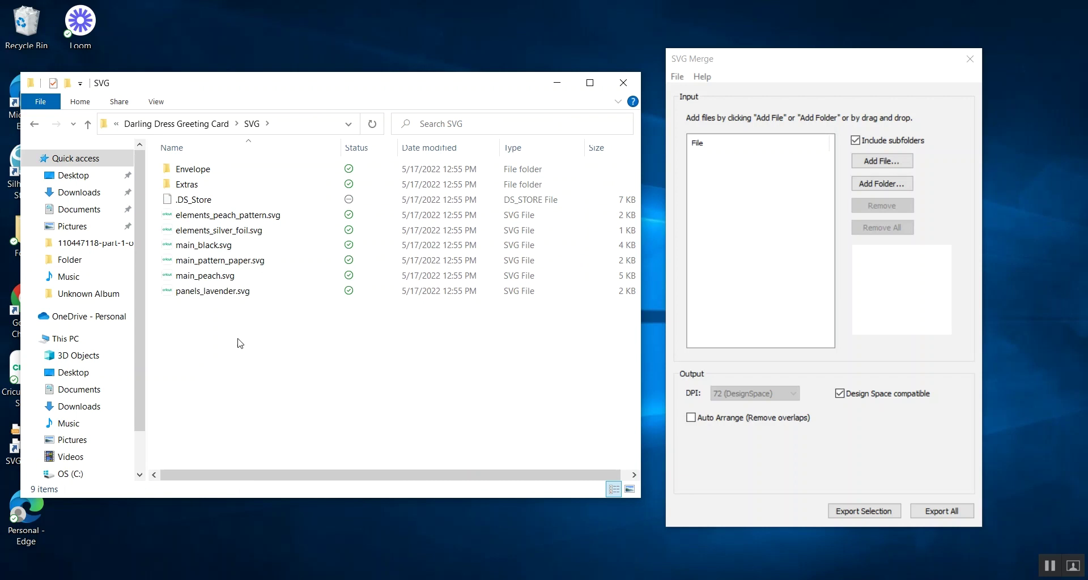
{"action": "left_click_drag", "start_coordinate": [267, 345], "coordinate": [242, 214]}
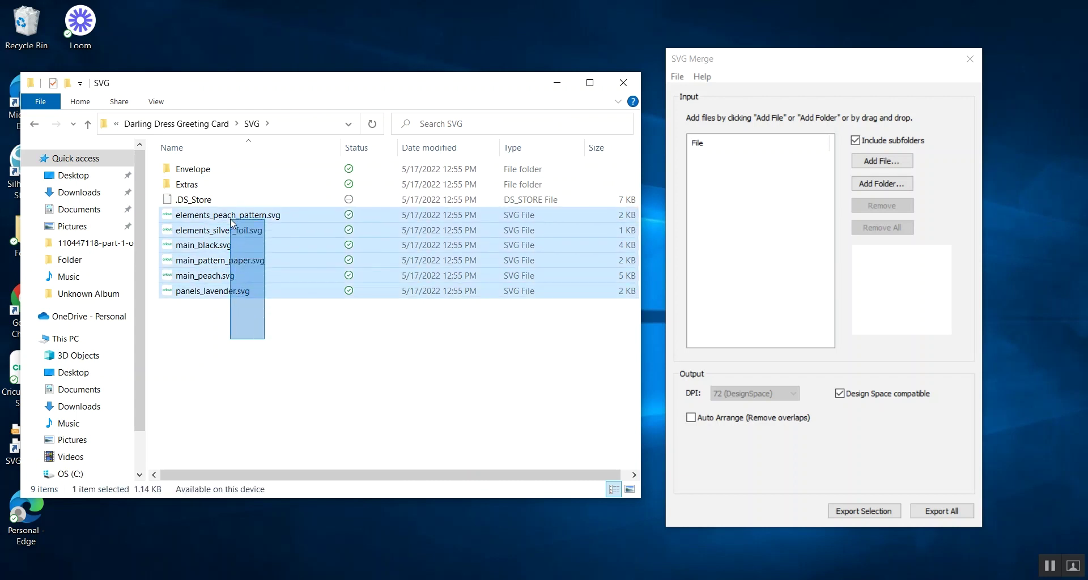
{"action": "left_click_drag", "start_coordinate": [264, 220], "coordinate": [747, 243]}
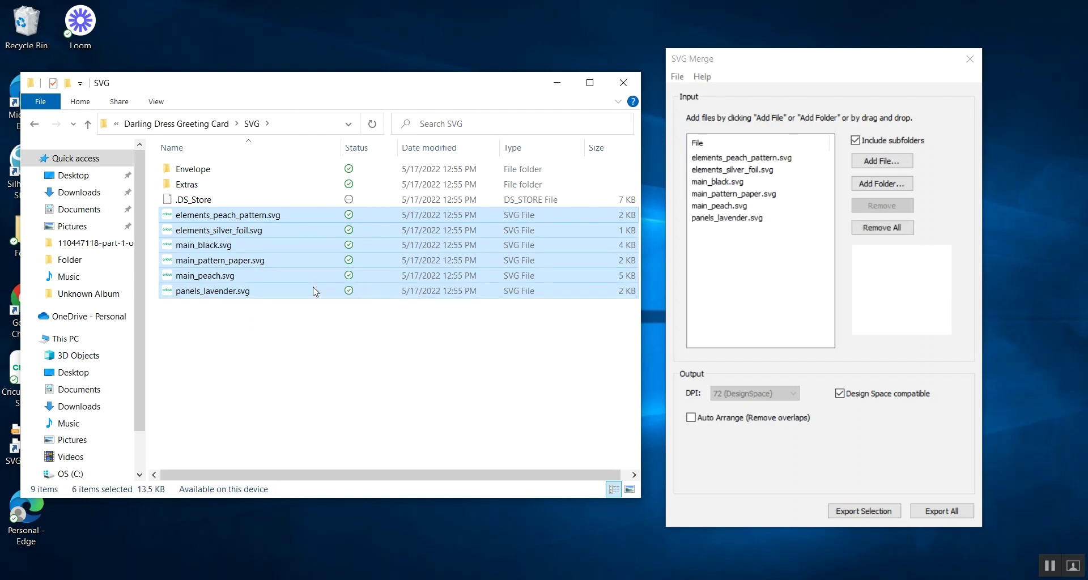
- Add the three SVGs from the Envelope folder to the merge list
{"action": "double_click", "coordinate": [276, 170]}
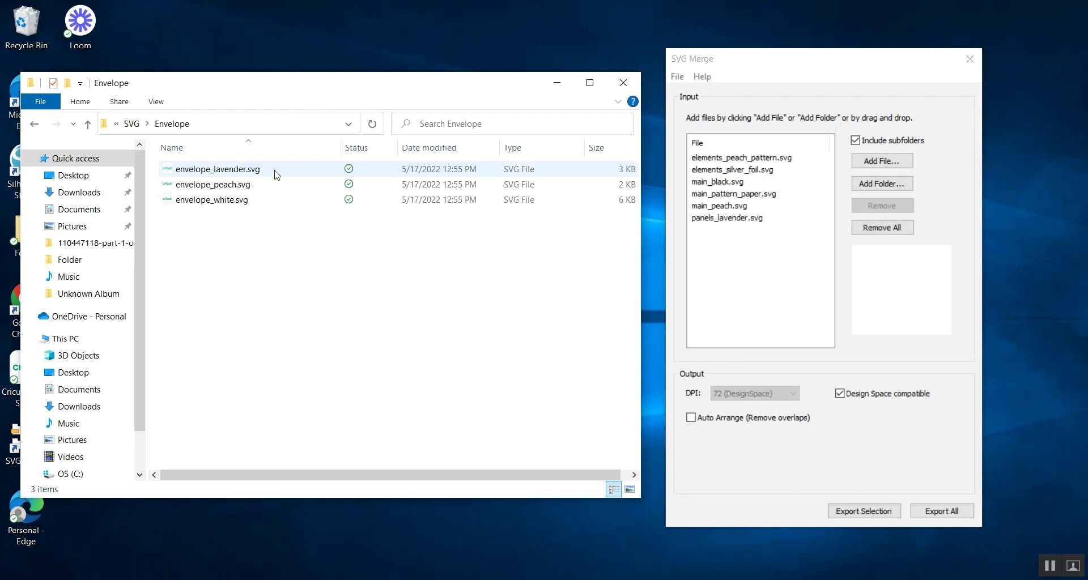
{"action": "left_click_drag", "start_coordinate": [258, 306], "coordinate": [254, 162]}
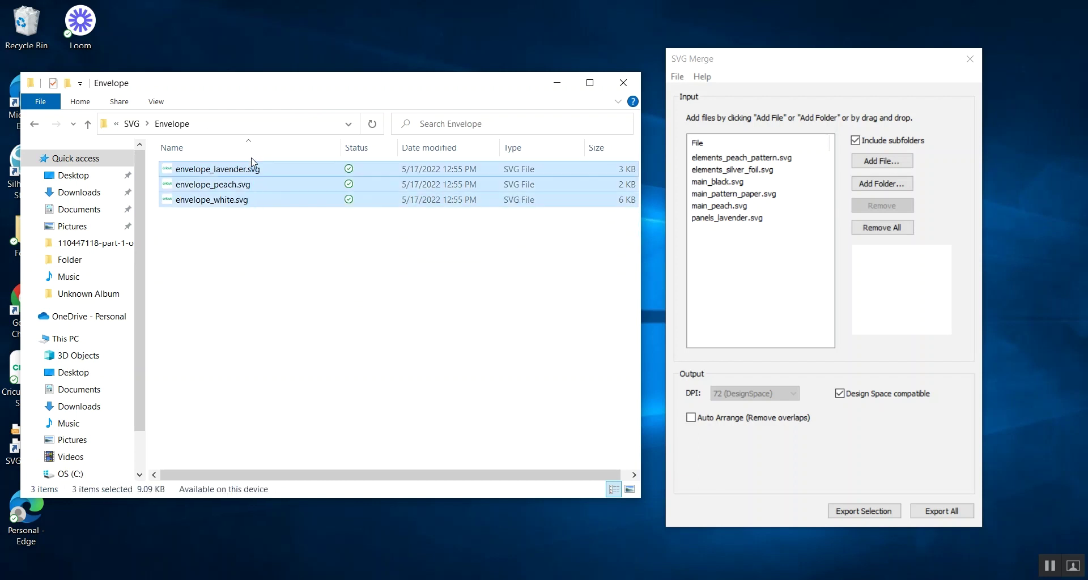
{"action": "left_click_drag", "start_coordinate": [195, 171], "coordinate": [753, 266]}
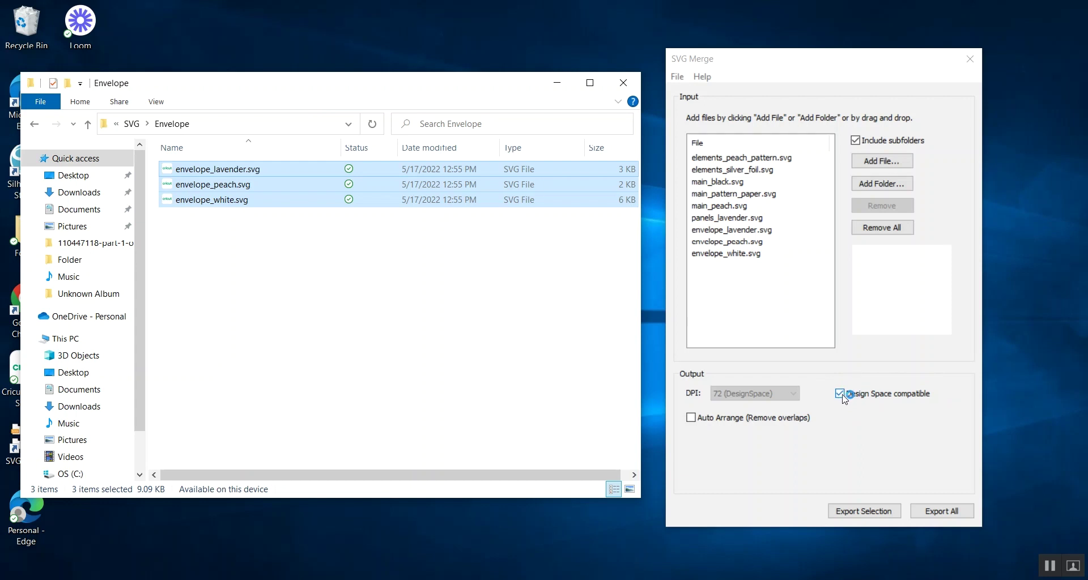
{"action": "left_click", "coordinate": [956, 512]}
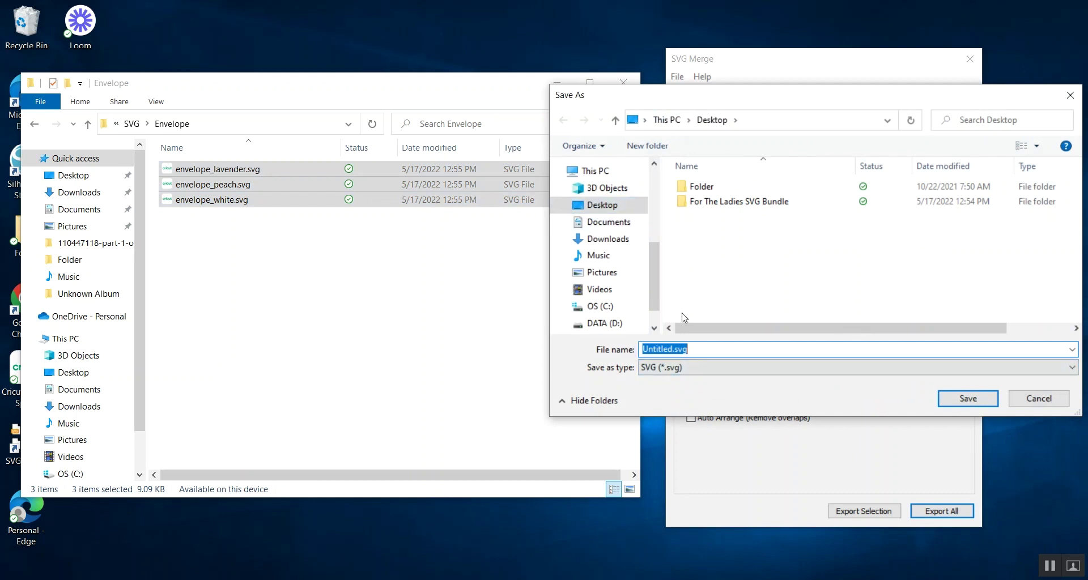
- Save the merged export as Test.svg on the Desktop and close the Envelope window
{"action": "type", "text": "Test"}
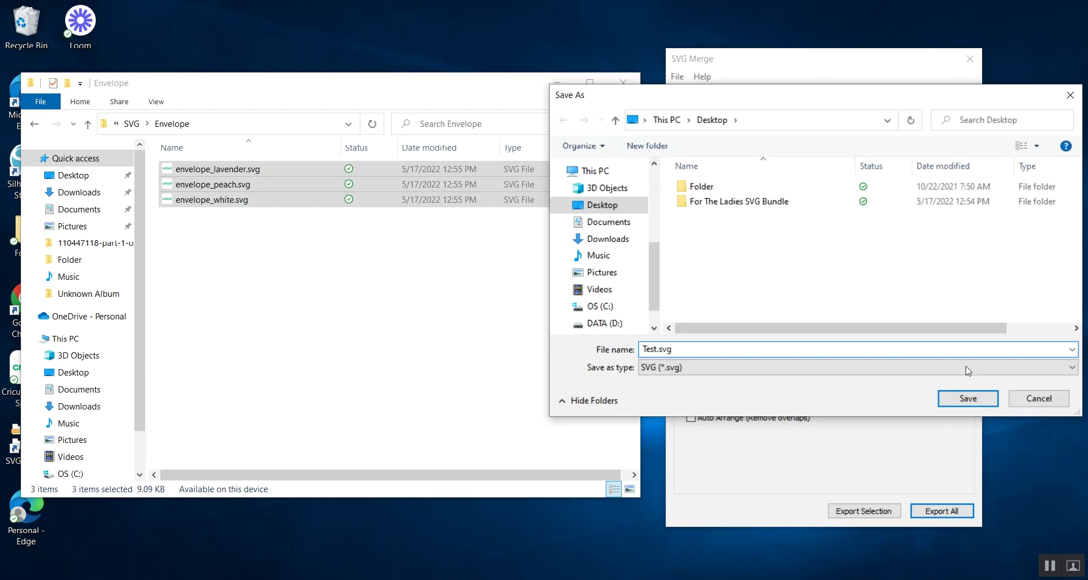
{"action": "left_click", "coordinate": [717, 121]}
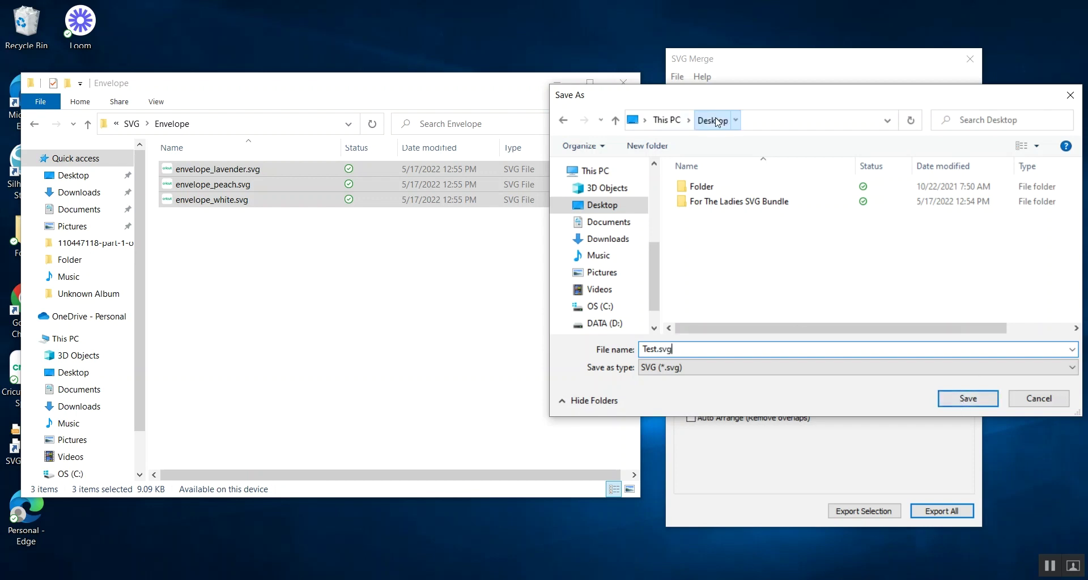
{"action": "left_click", "coordinate": [968, 398]}
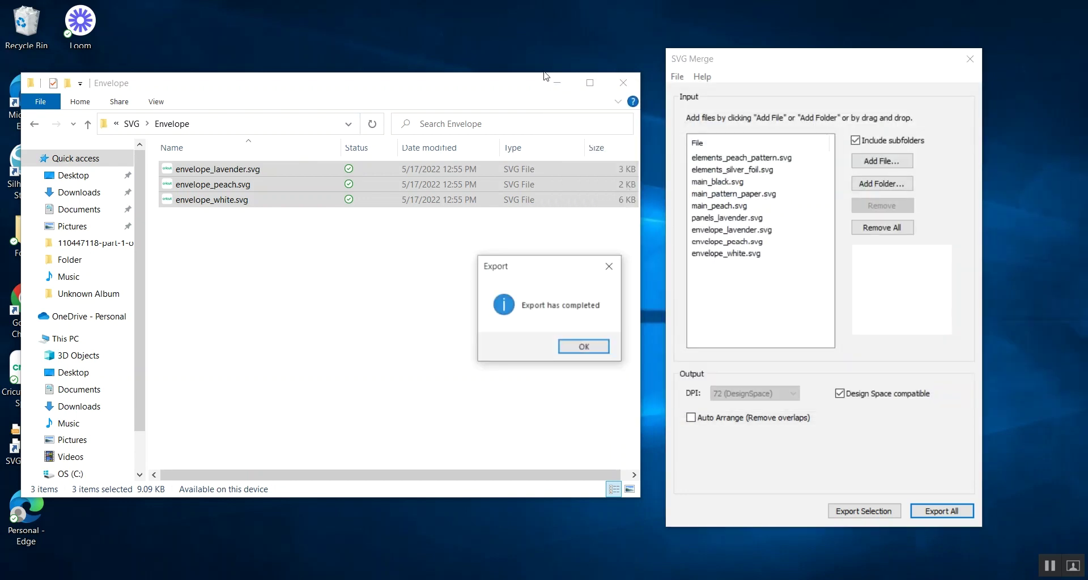
{"action": "left_click", "coordinate": [584, 348]}
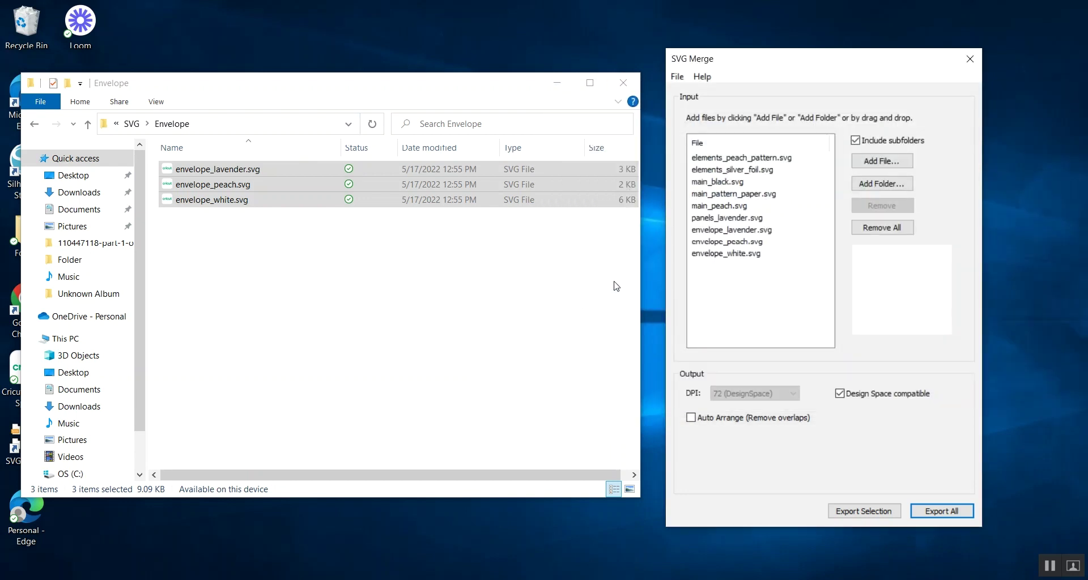
{"action": "left_click", "coordinate": [623, 83]}
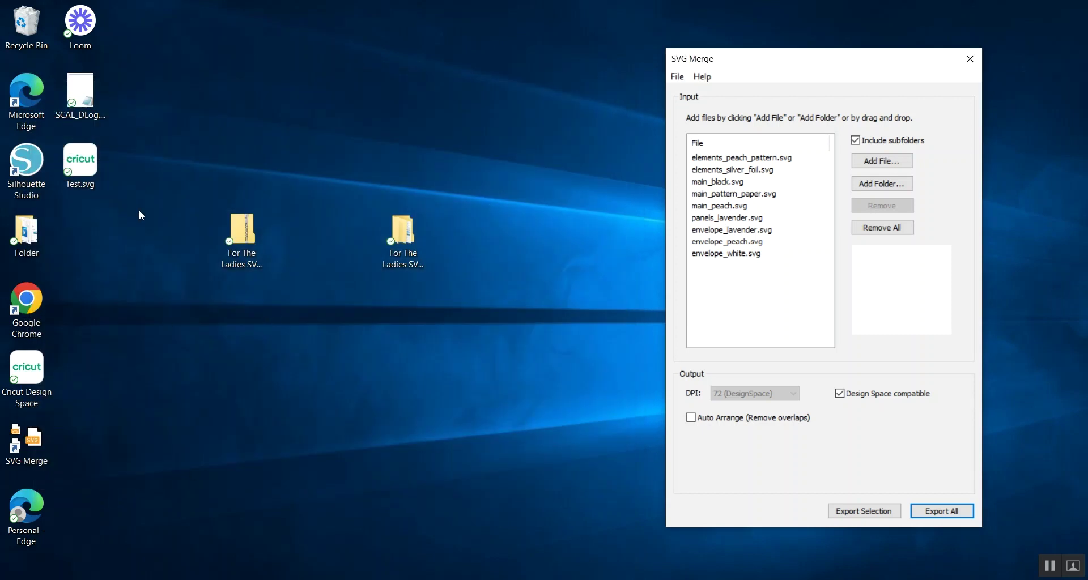
- Move Test.svg to the desktop centre and launch Cricut Design Space from its shortcut
{"action": "mouse_move", "coordinate": [80, 162]}
{"action": "left_mouse_down"}
{"action": "mouse_move", "coordinate": [382, 93]}
{"action": "mouse_move", "coordinate": [372, 116]}
{"action": "left_mouse_up"}
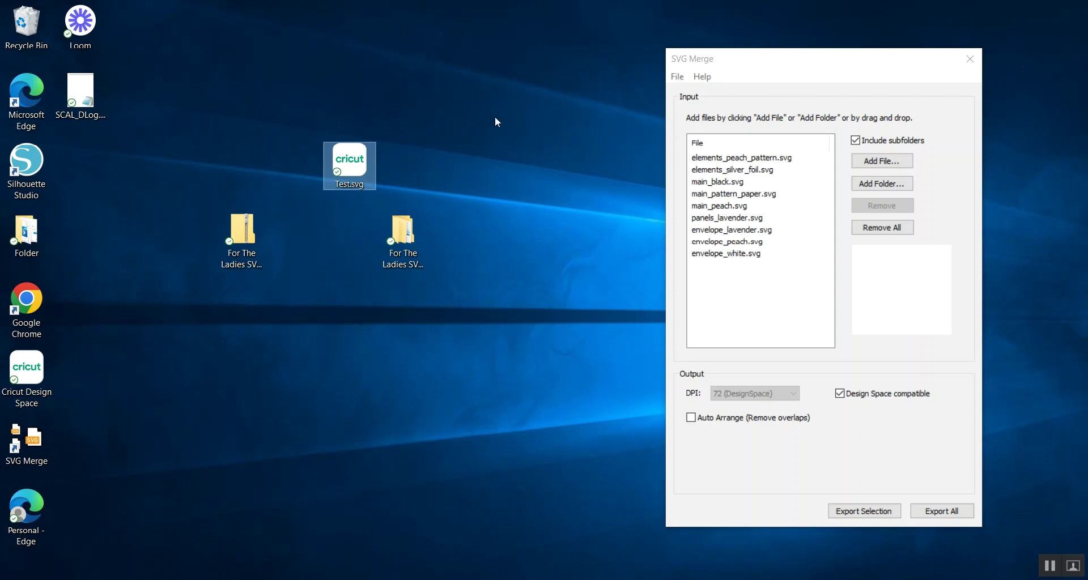
{"action": "key", "text": "c"}
{"action": "key", "text": "Return"}
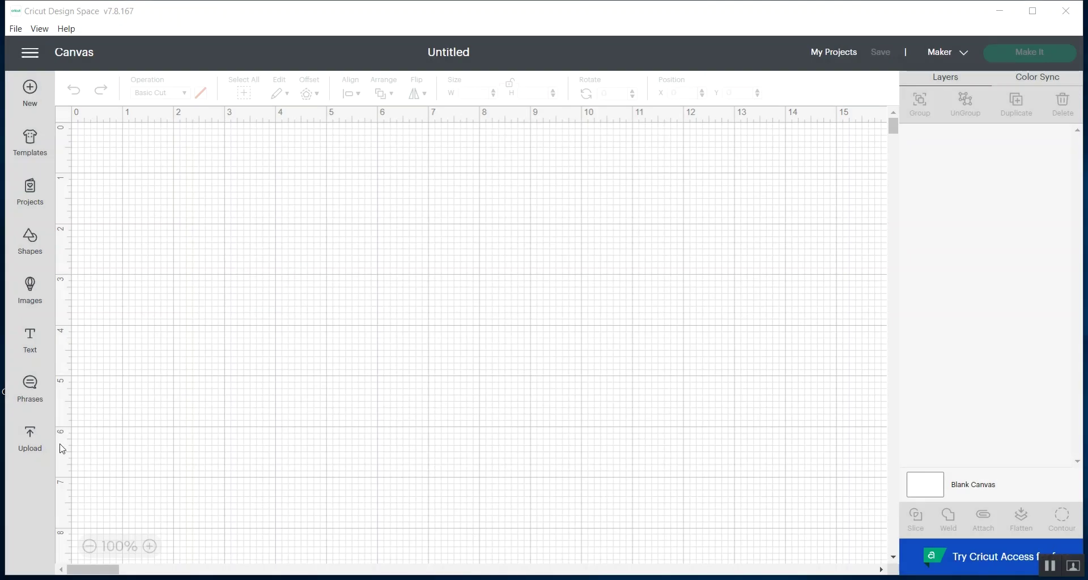
- Upload Test.svg as a Cut Image and select its new tile in recent uploads
{"action": "left_click", "coordinate": [30, 438]}
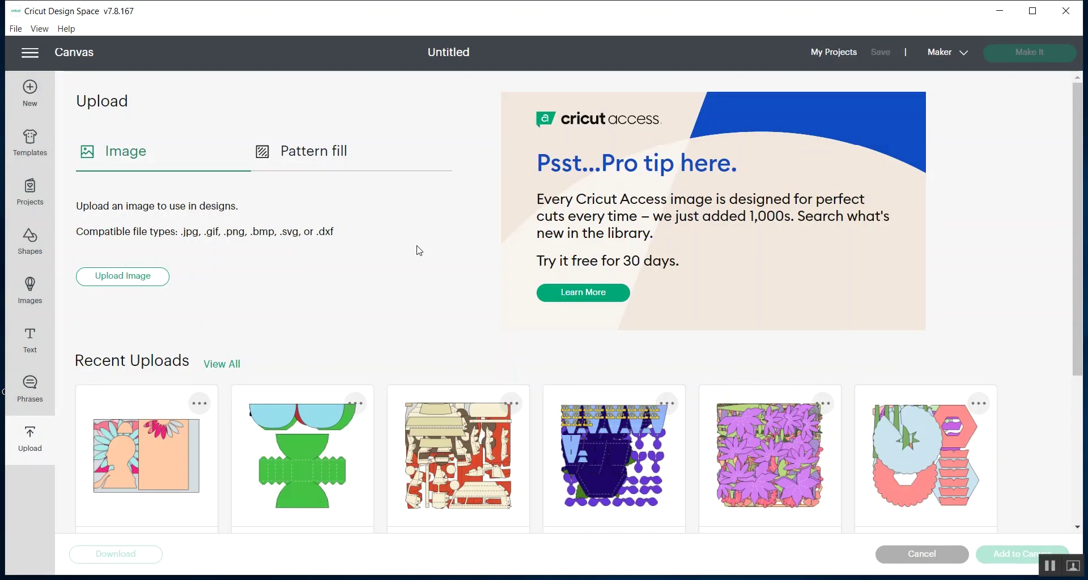
{"action": "left_click", "coordinate": [162, 276]}
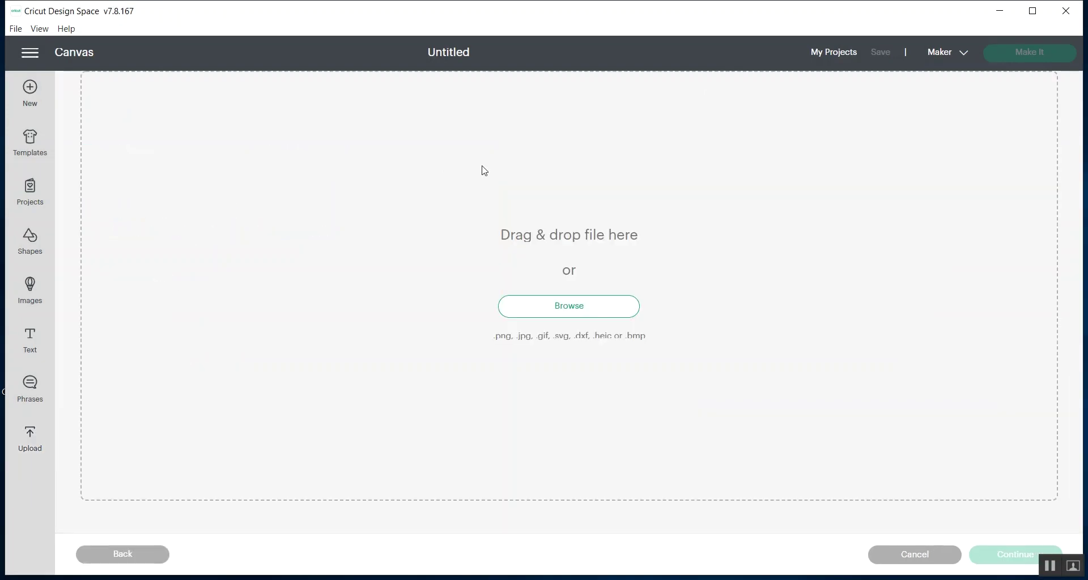
{"action": "left_click", "coordinate": [582, 305]}
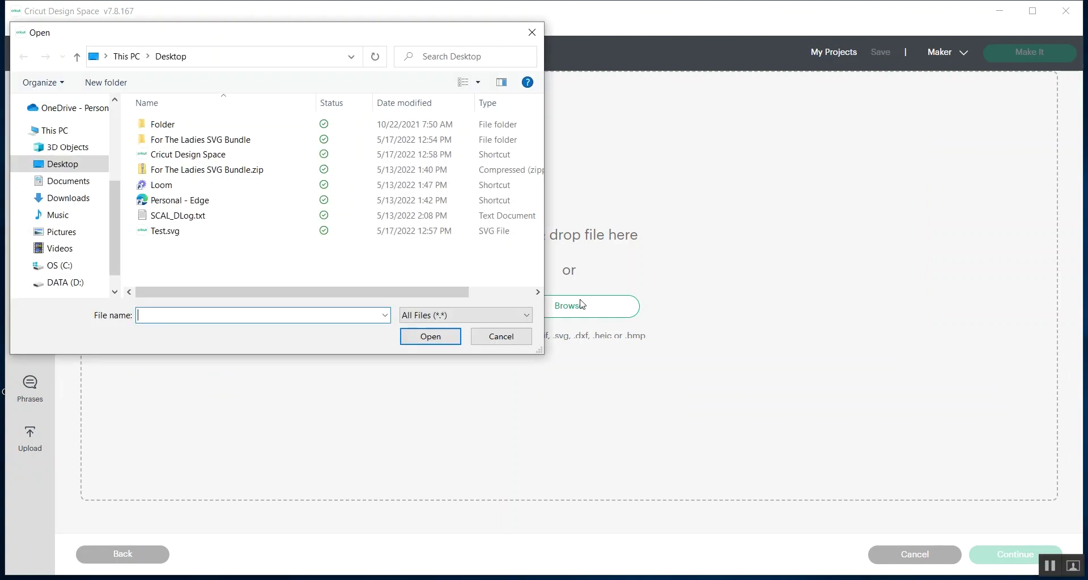
{"action": "left_click", "coordinate": [146, 236]}
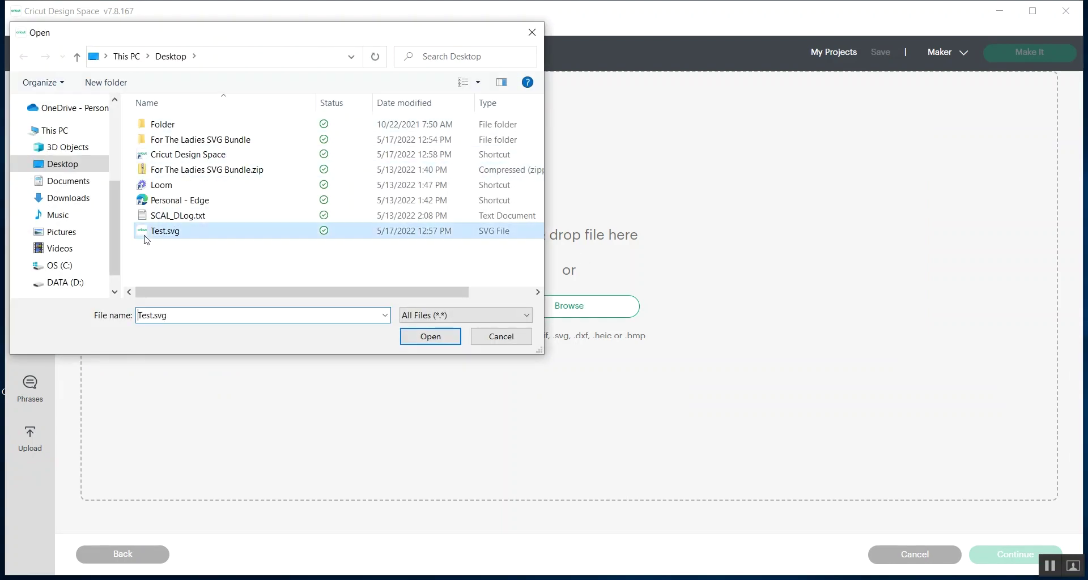
{"action": "left_click", "coordinate": [430, 337]}
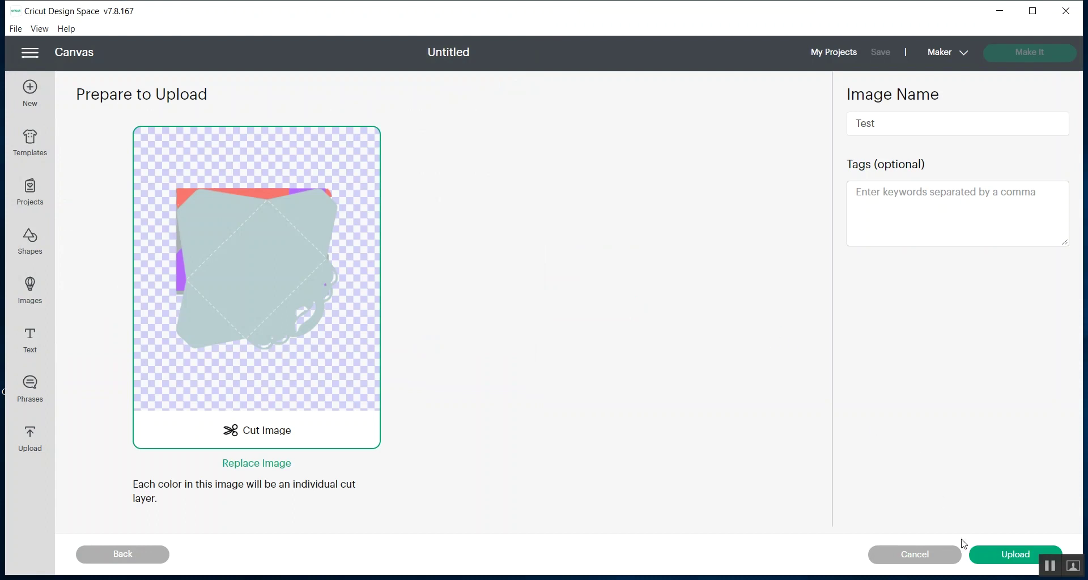
{"action": "left_click", "coordinate": [998, 555]}
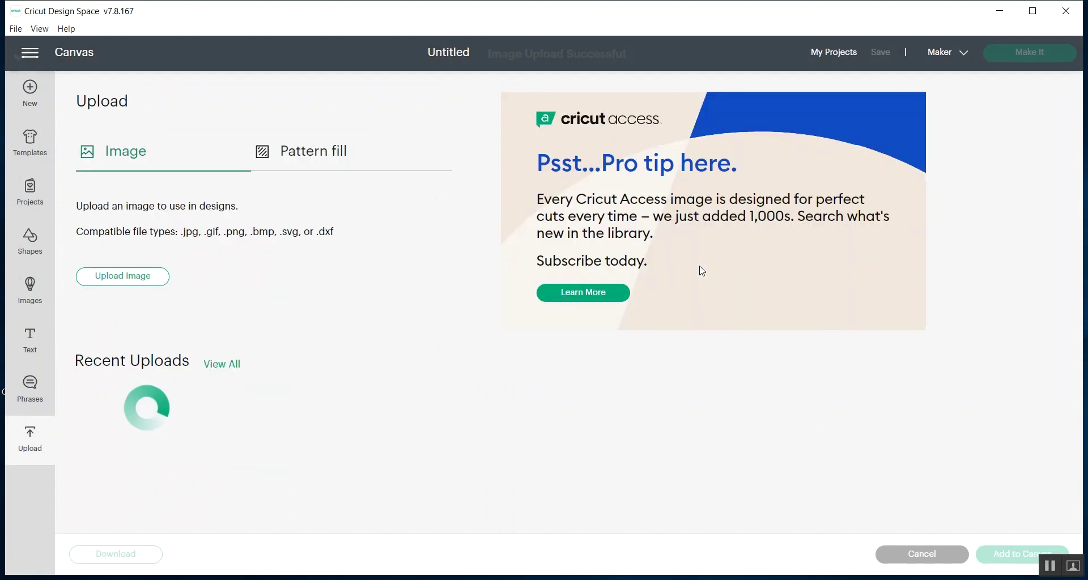
{"action": "left_click", "coordinate": [183, 474]}
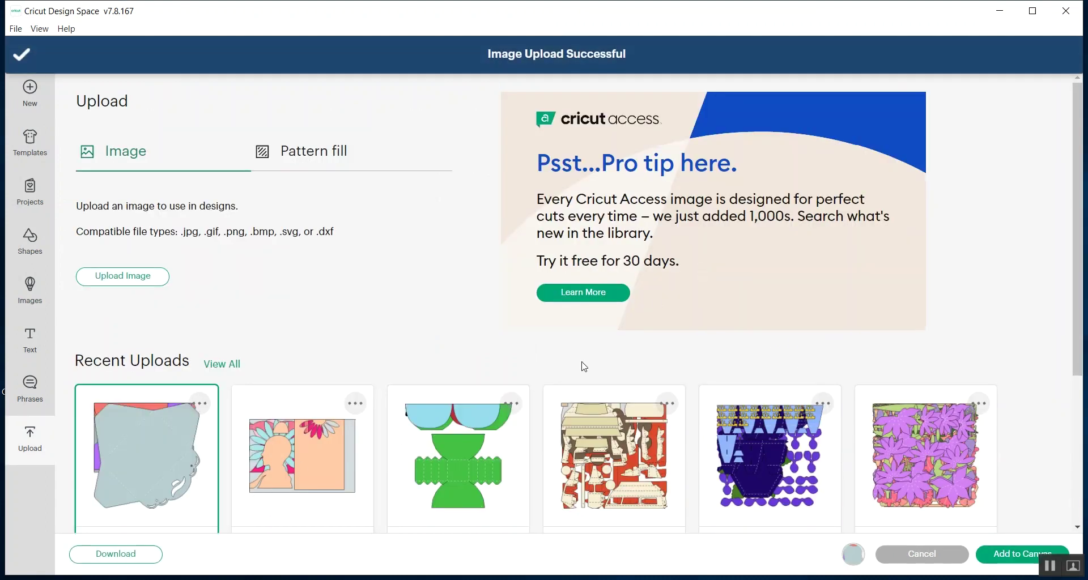
{"action": "left_click", "coordinate": [1015, 555]}
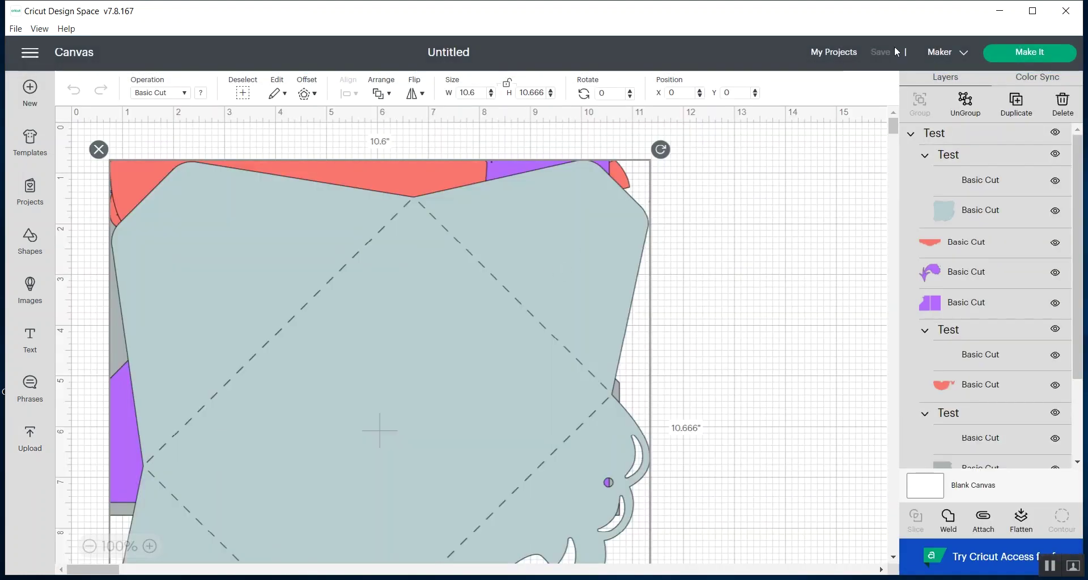
- Ungroup the Test design and attach its first group to its score line
{"action": "left_click", "coordinate": [965, 102]}
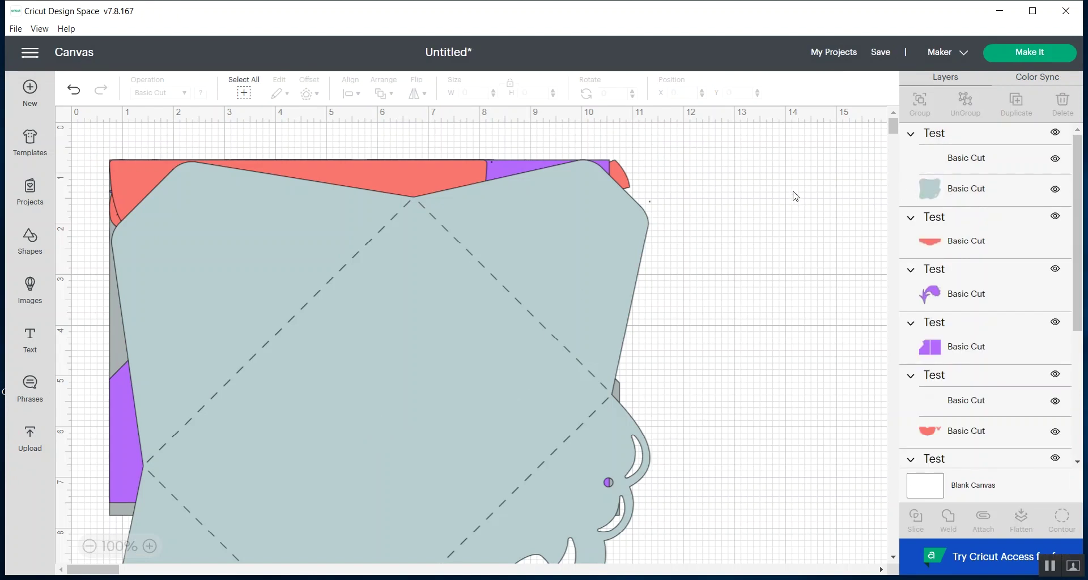
{"action": "left_click", "coordinate": [970, 137]}
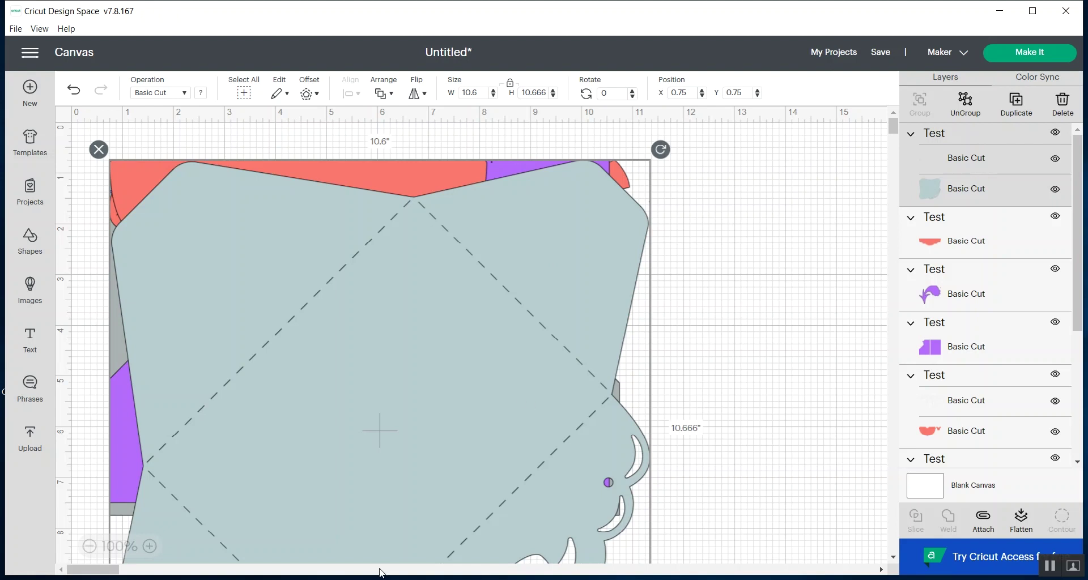
{"action": "left_click", "coordinate": [980, 522]}
- Attach the red fan piece to its score lines and the grey card to its fold line
{"action": "left_click", "coordinate": [967, 401]}
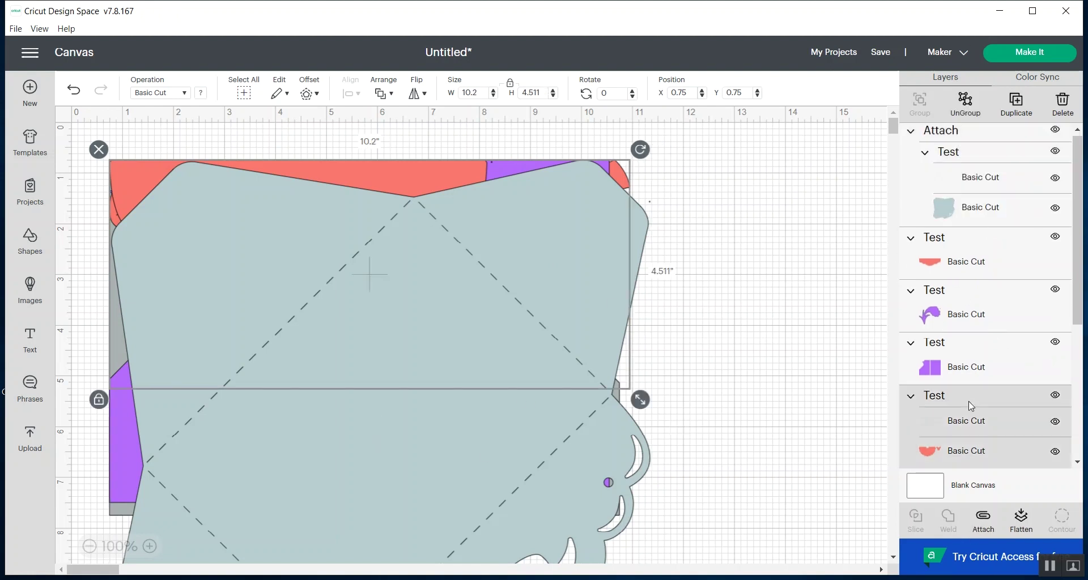
{"action": "left_click", "coordinate": [989, 516]}
{"action": "scroll", "coordinate": [999, 378], "scroll_direction": "down", "scroll_amount": 3}
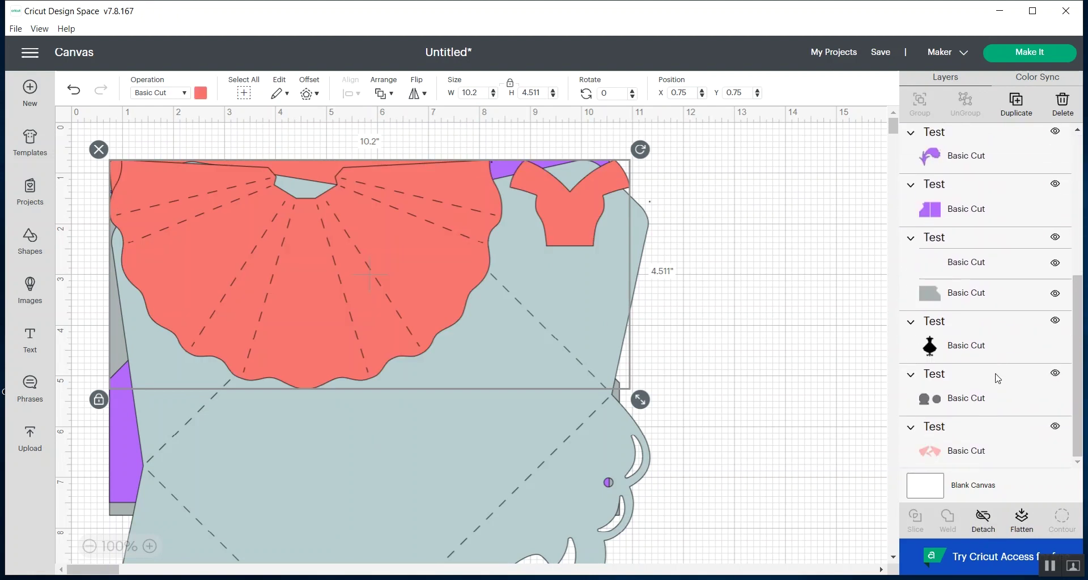
{"action": "left_click", "coordinate": [985, 251]}
{"action": "left_click", "coordinate": [989, 528]}
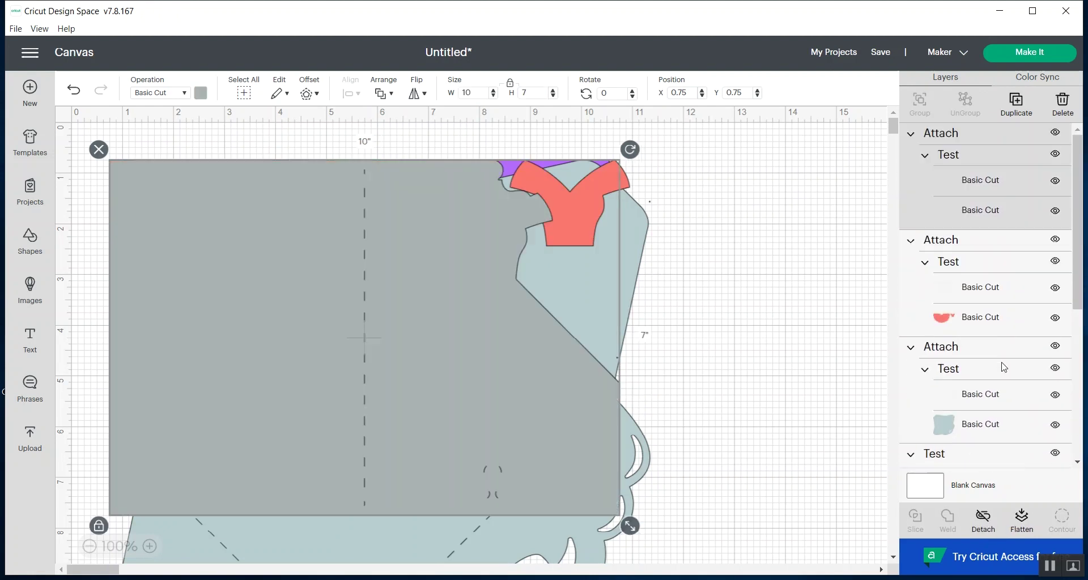
{"action": "scroll", "coordinate": [999, 376], "scroll_direction": "up", "scroll_amount": 3}
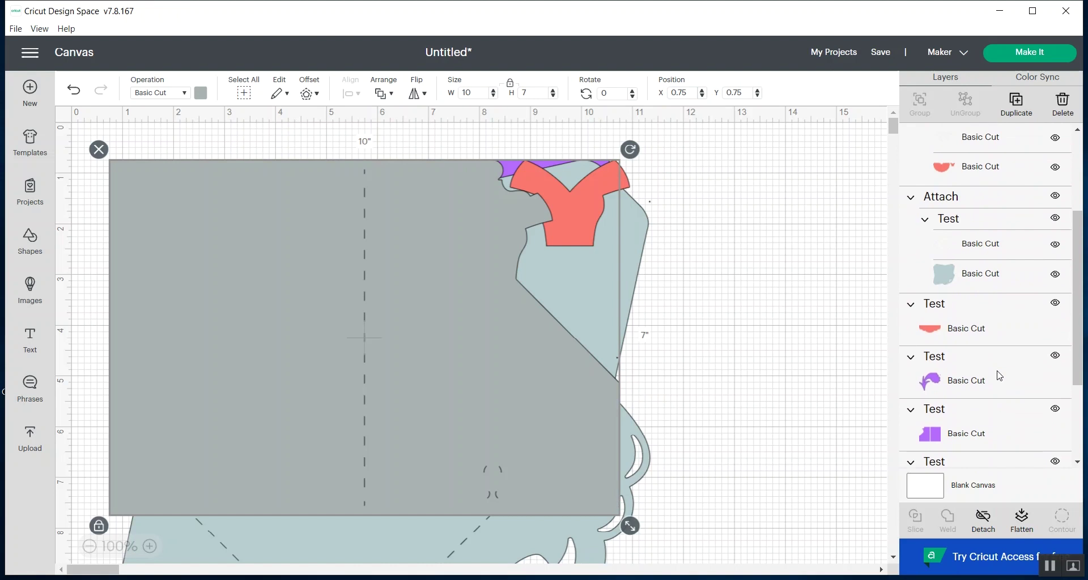
{"action": "scroll", "coordinate": [999, 376], "scroll_direction": "up", "scroll_amount": 3}
{"action": "scroll", "coordinate": [1008, 292], "scroll_direction": "down", "scroll_amount": 5}
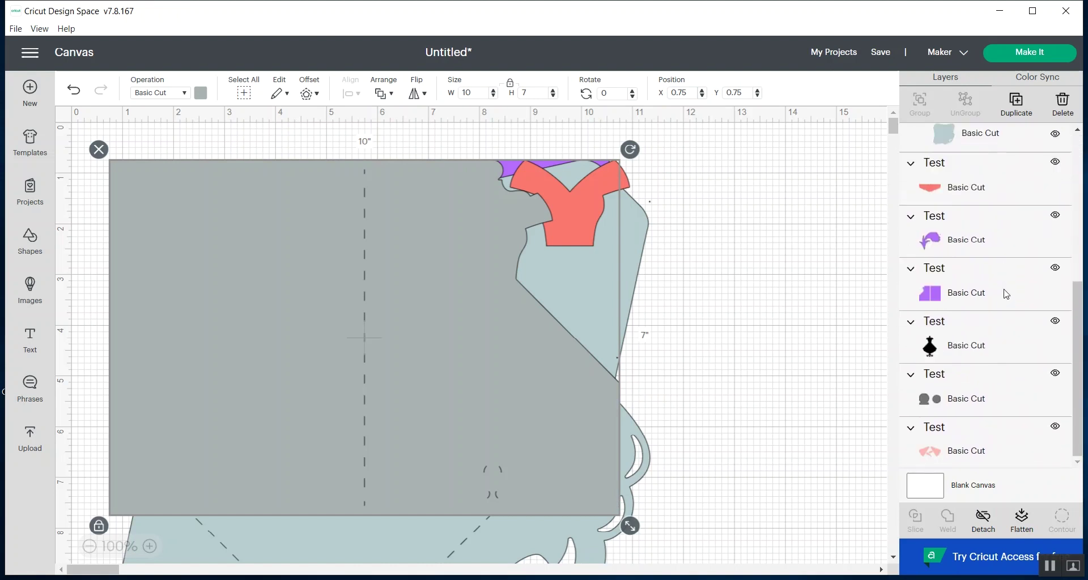